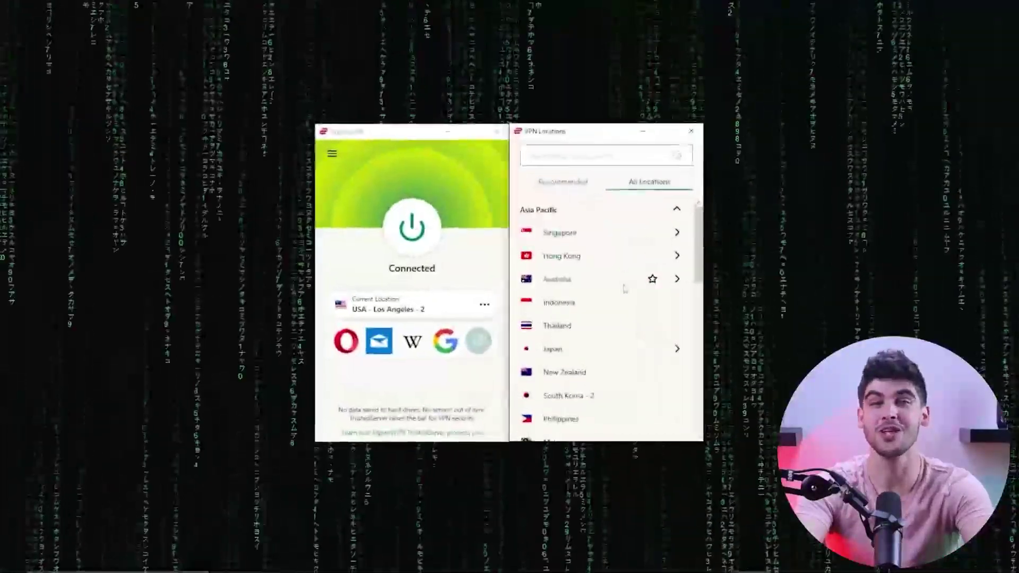
Step: Scroll the All Locations list and expand the Americas and Europe region headers
scroll(622, 286, "down", 10)
scroll(625, 289, "down", 8)
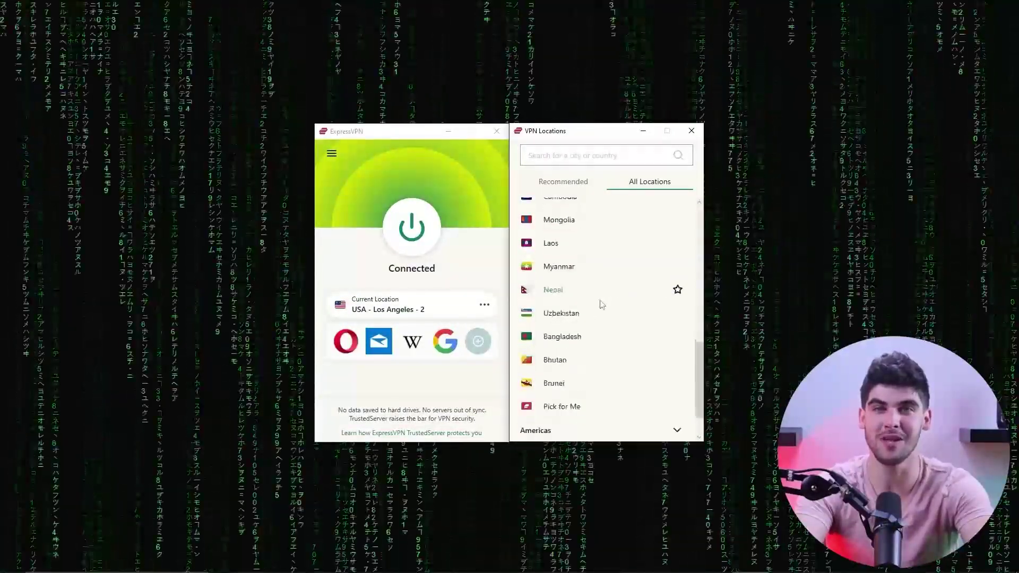
left_click(575, 388)
scroll(603, 279, "down", 4)
scroll(605, 282, "down", 2)
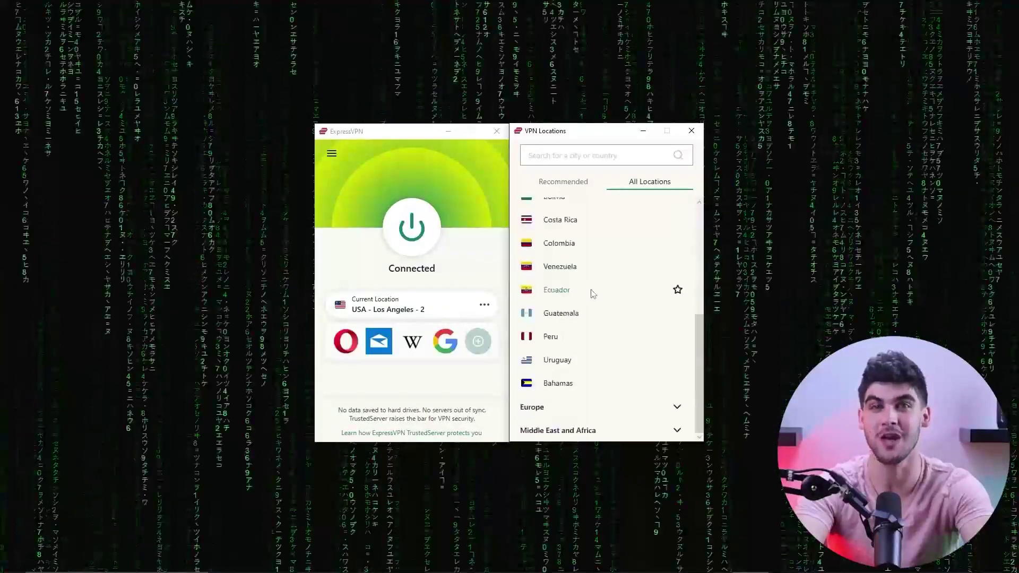
left_click(603, 407)
scroll(605, 371, "down", 7)
scroll(612, 337, "down", 10)
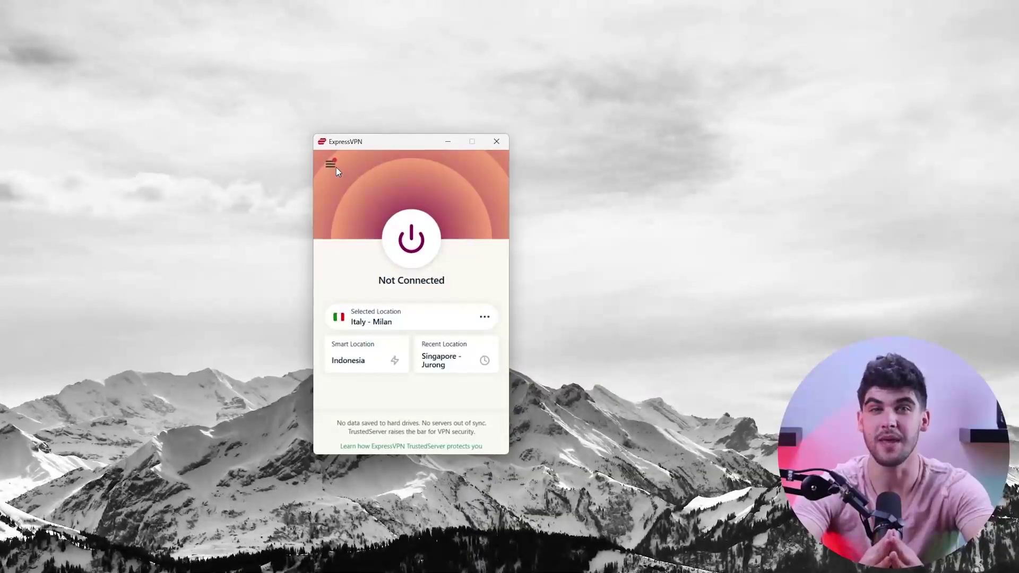
left_click(336, 167)
Step: Search VPN Locations for United States and connect (USA - Denver), then enter NETFLIX.COM in Chrome
left_click(403, 176)
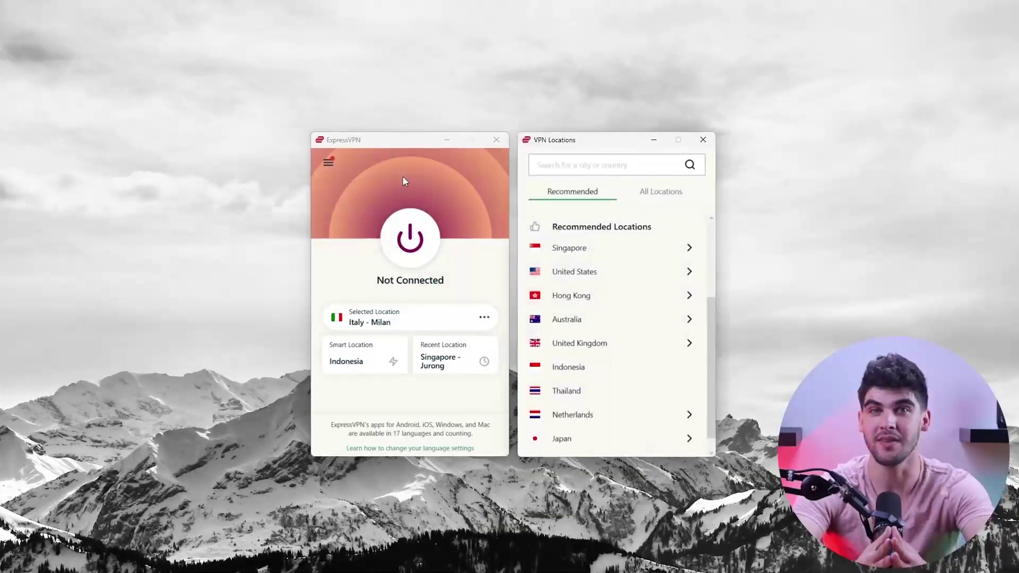
left_click(583, 164)
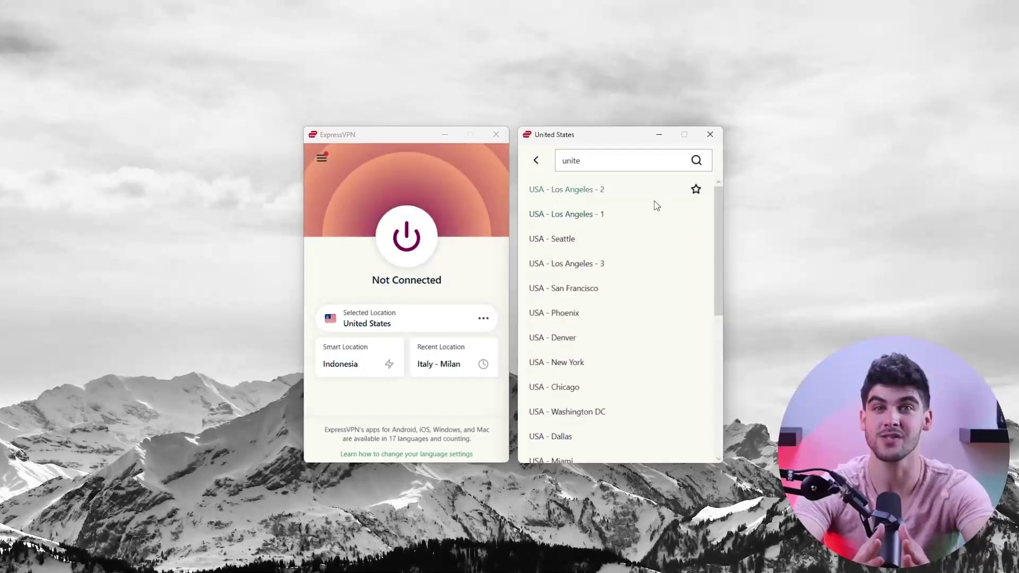
left_click(408, 238)
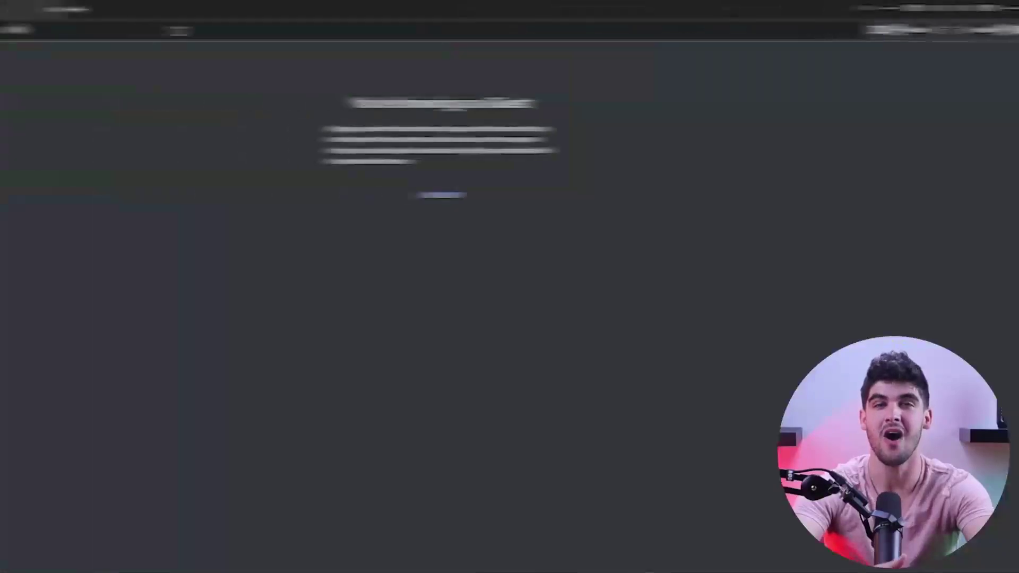
type("NETFLI")
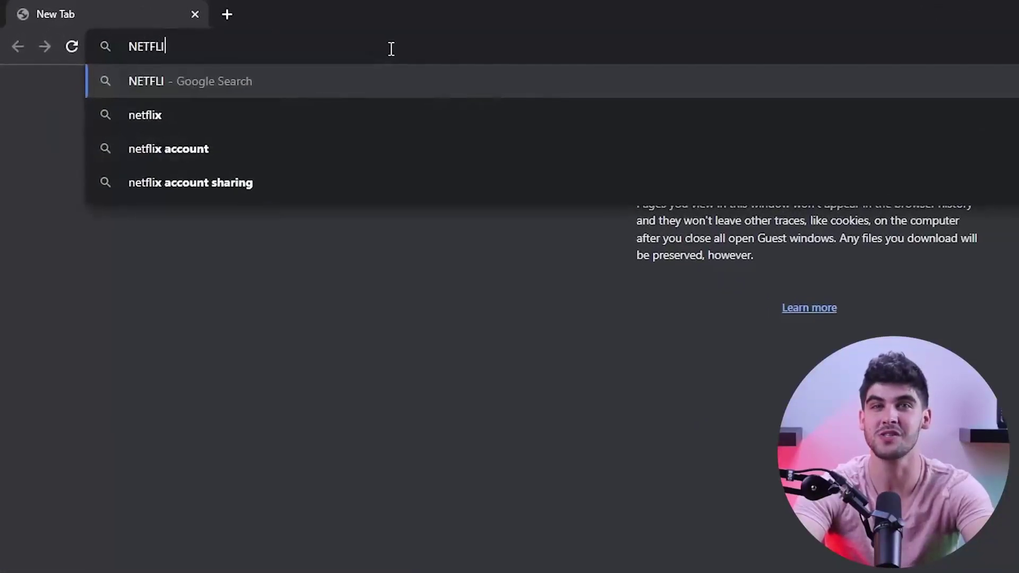
type("X.COM")
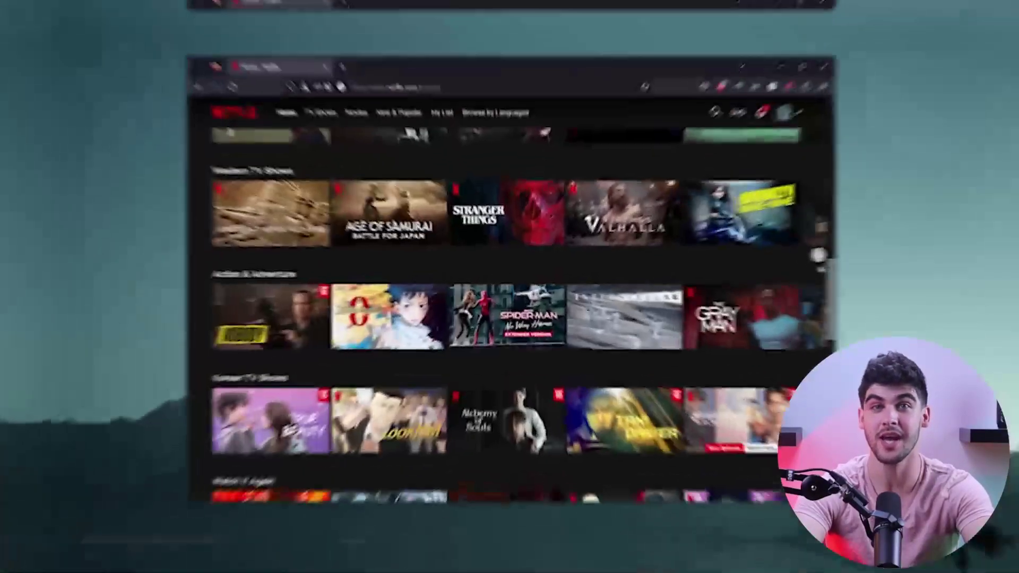
Step: Open a Netflix link in a new browser tab
middle_click(857, 251)
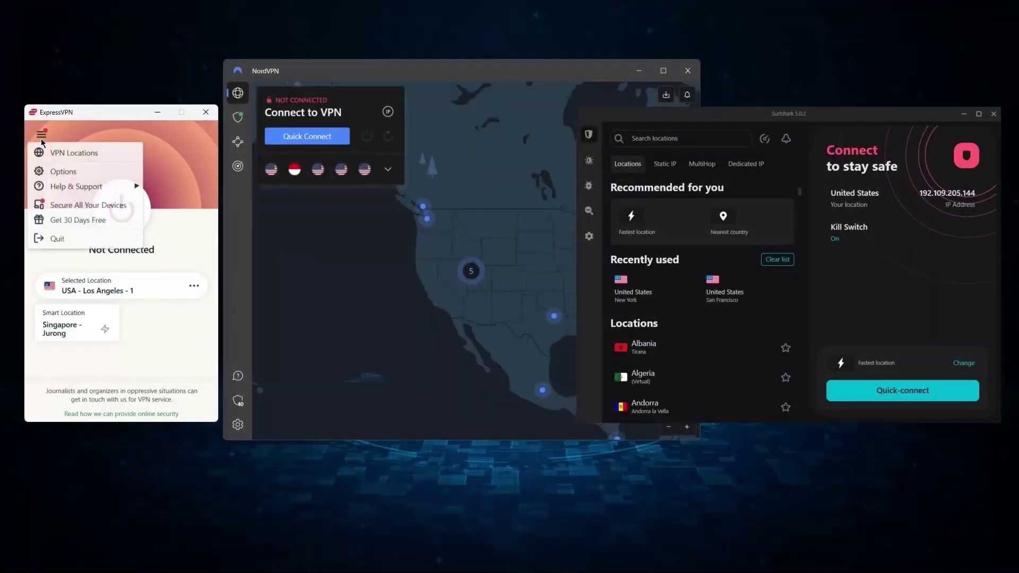
Step: Glance at ExpressVPN's options, then open NordVPN's split tunneling and Surfshark's settings list
left_click(58, 171)
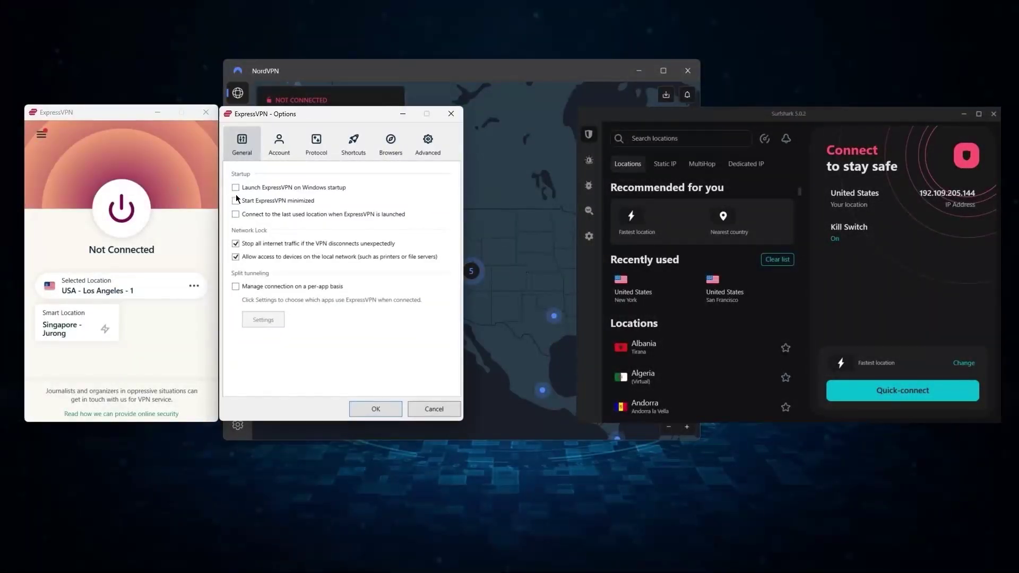
key("Escape")
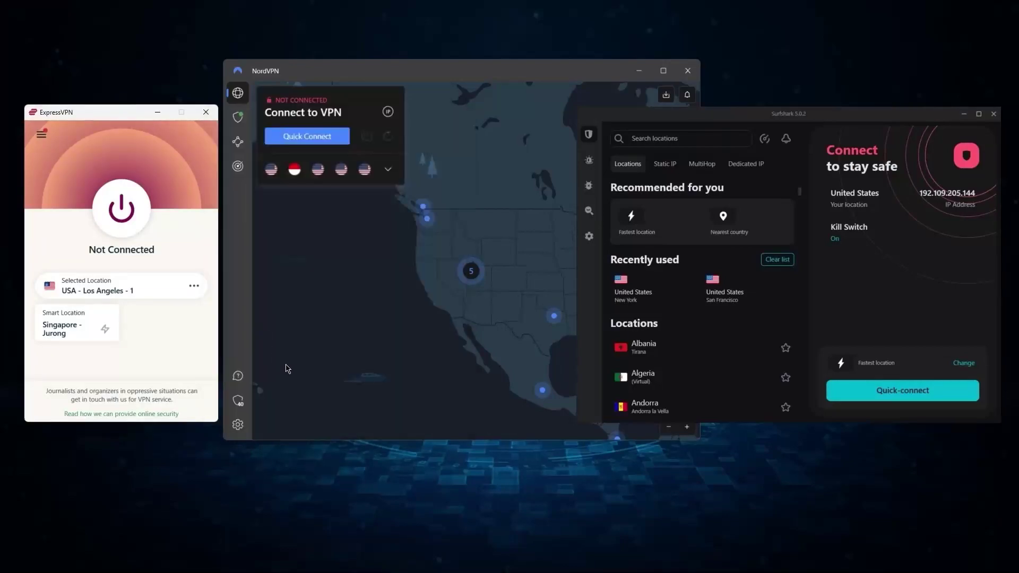
left_click(238, 424)
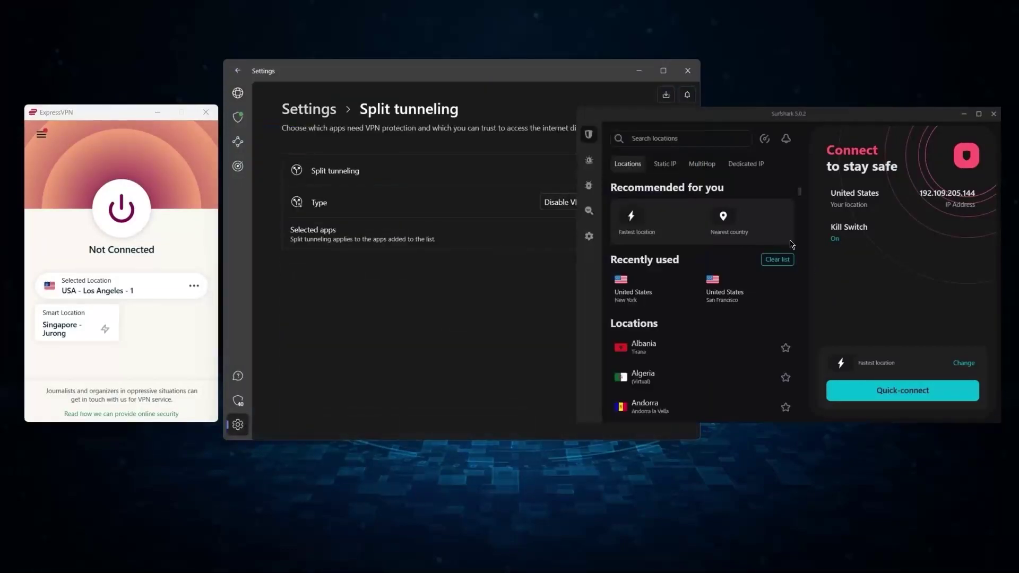
left_click(595, 237)
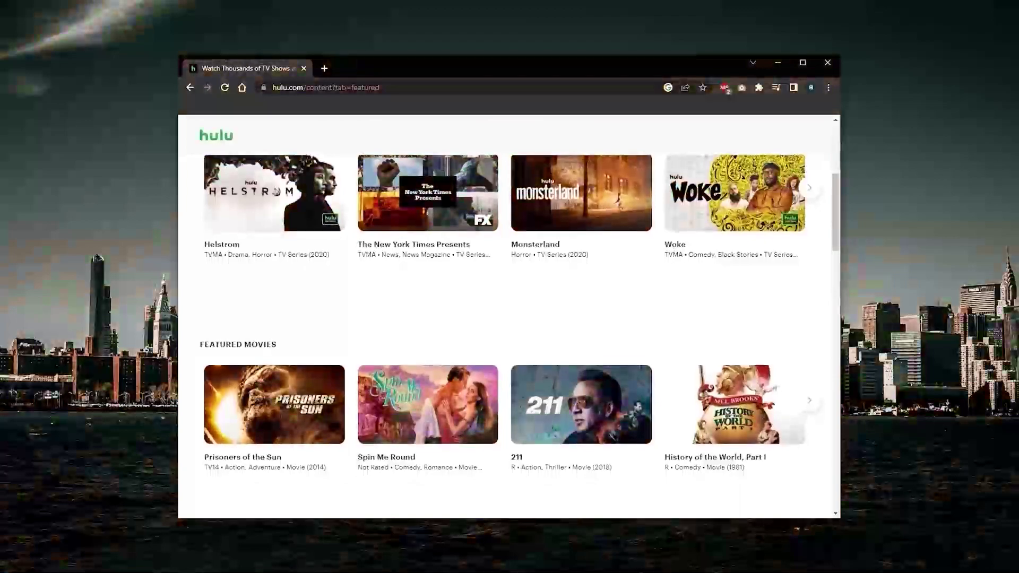
scroll(509, 318, "down", 1)
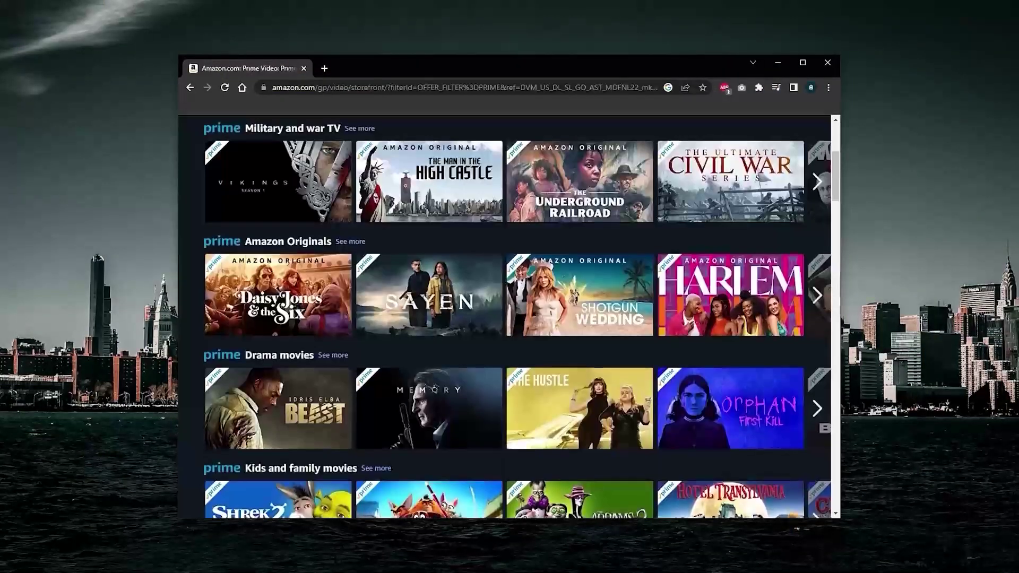
scroll(509, 318, "down", 1)
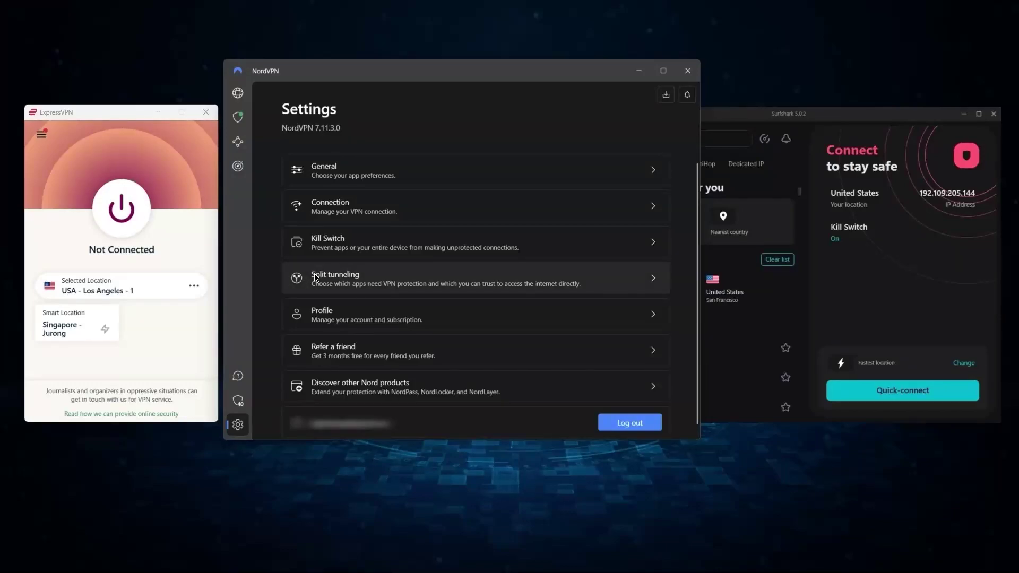
Step: Bring up NordVPN's split tunneling page and Surfshark's VPN settings side by side
left_click(316, 278)
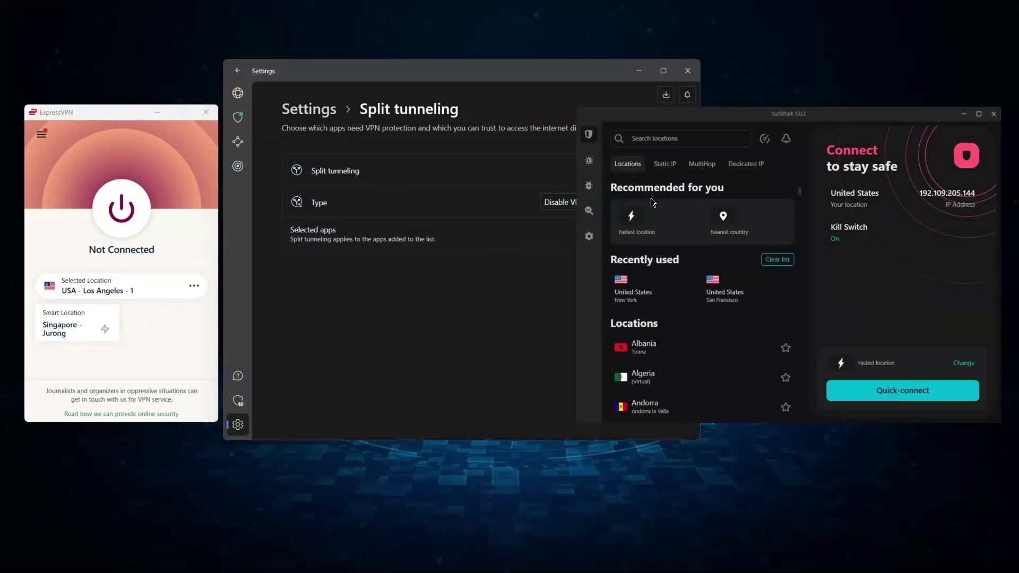
left_click(596, 240)
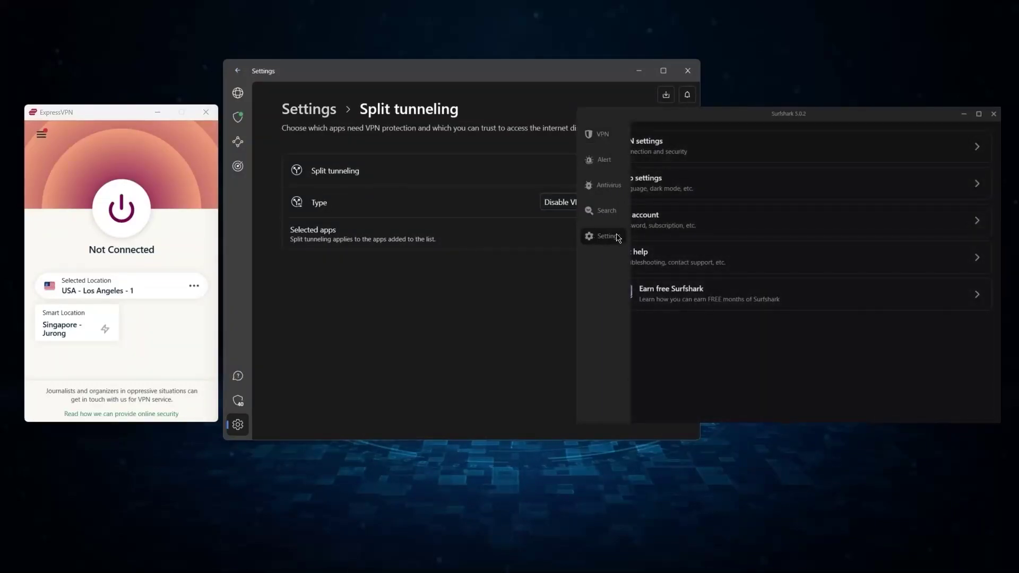
left_click(639, 143)
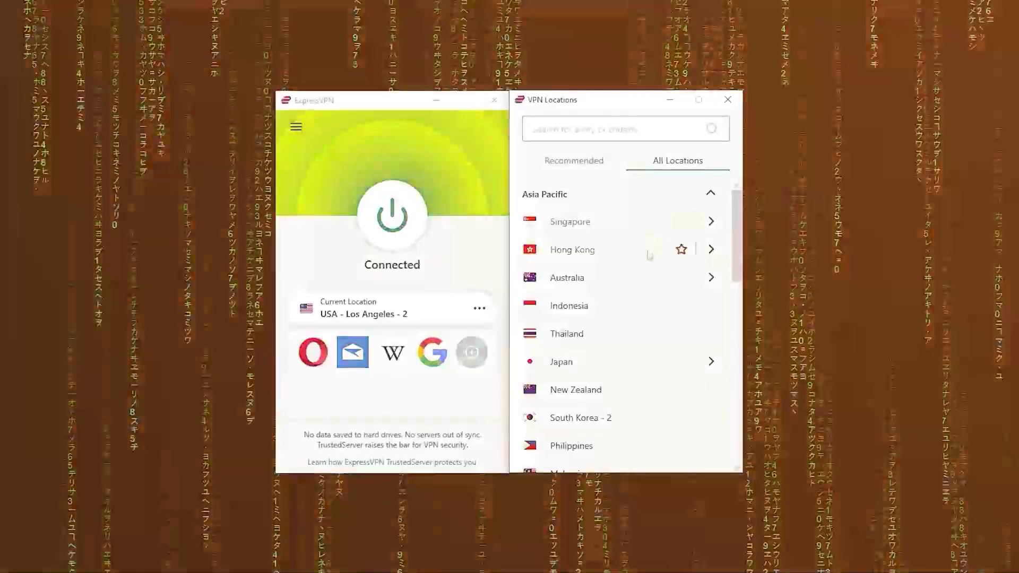
scroll(648, 290, "down", 2)
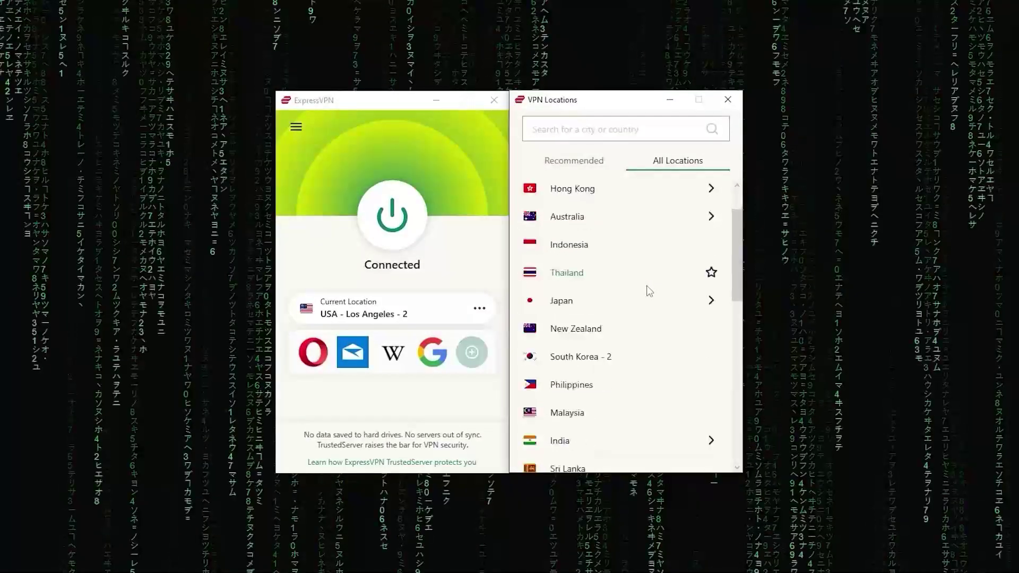
Step: Scroll through All Locations, expanding the Americas and Europe regions to list their countries
scroll(649, 291, "down", 3)
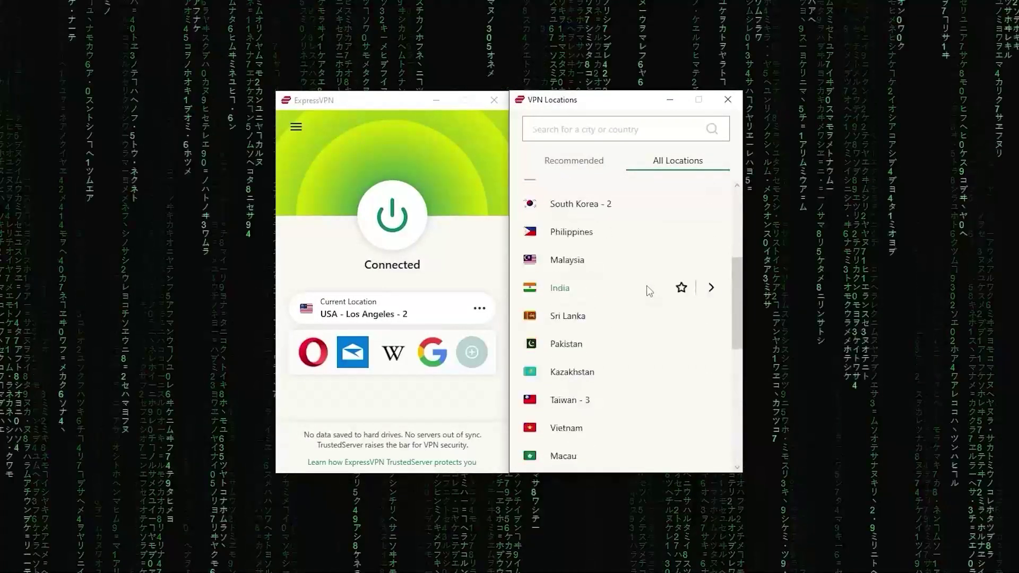
scroll(647, 289, "down", 4)
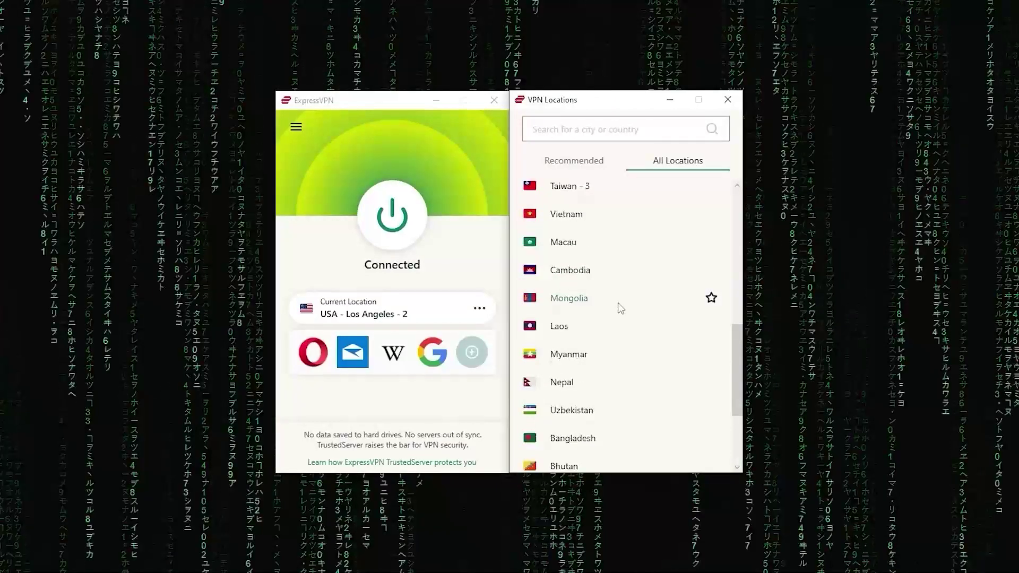
scroll(618, 311, "down", 5)
left_click(588, 406)
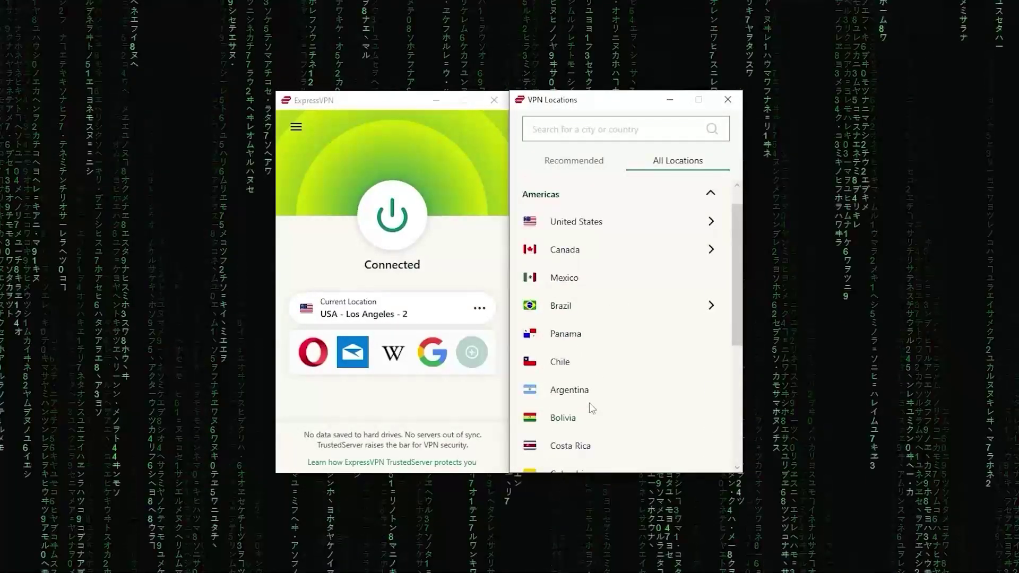
scroll(623, 273, "down", 1)
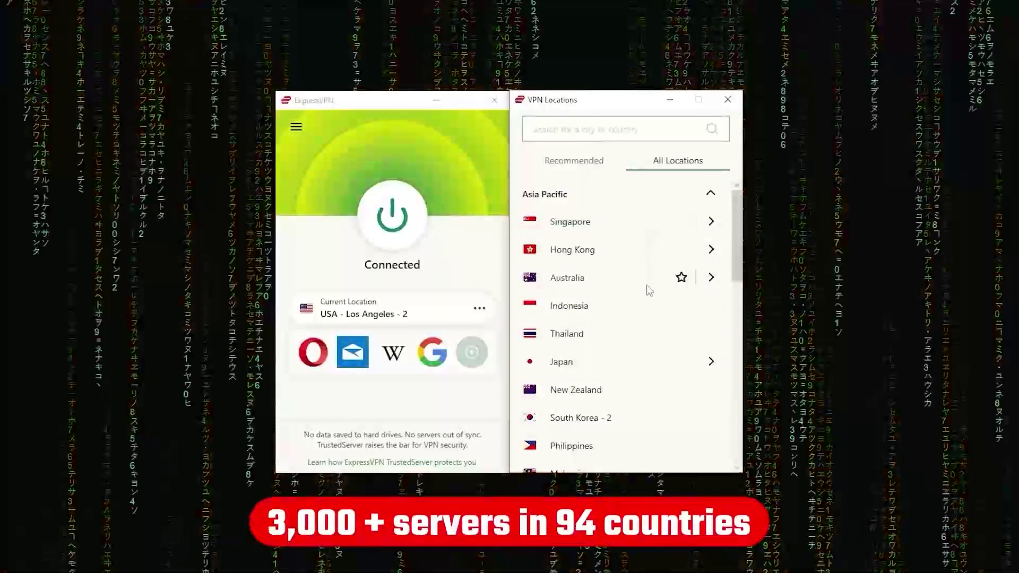
scroll(649, 291, "down", 1)
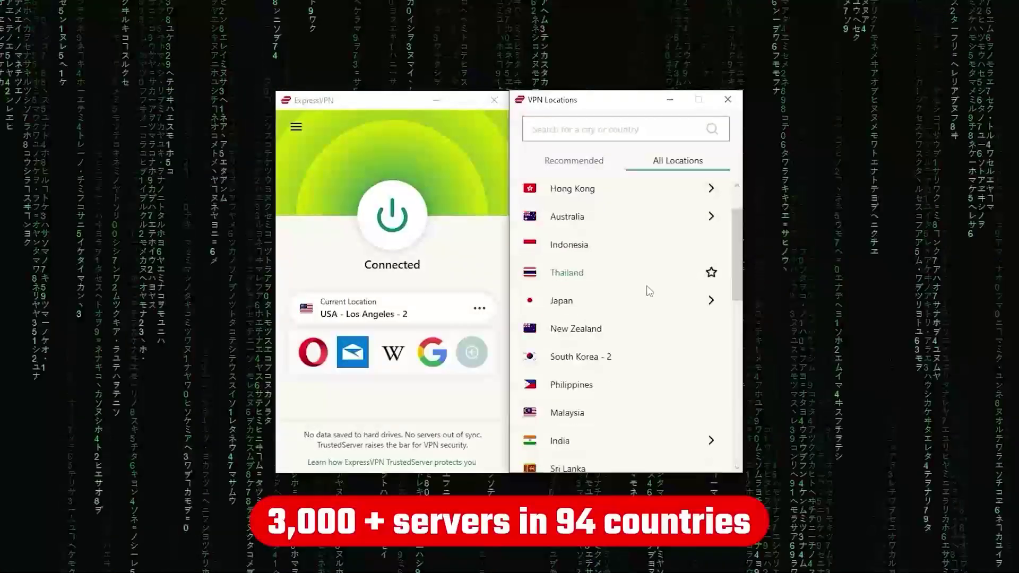
scroll(649, 291, "down", 10)
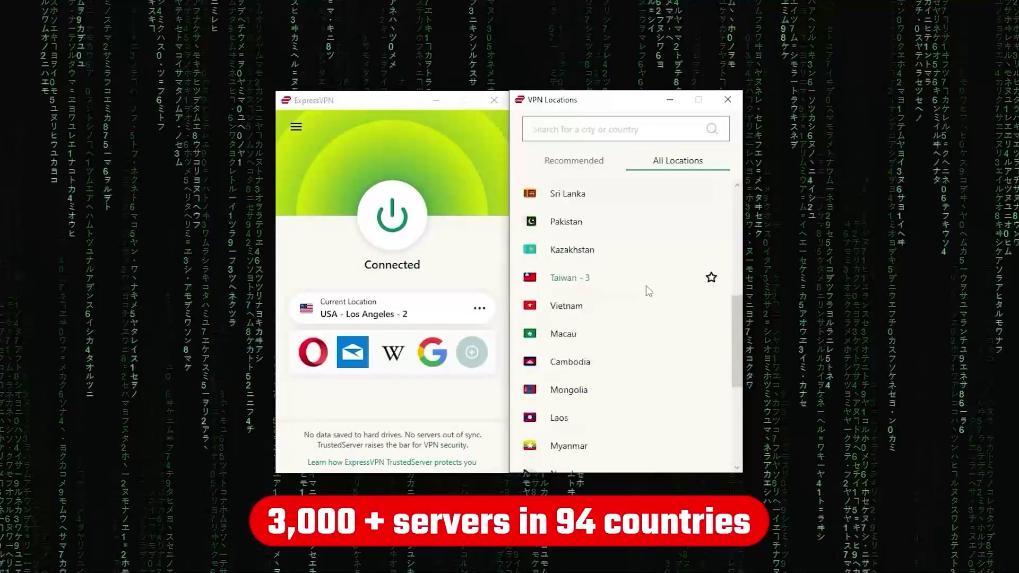
scroll(646, 287, "down", 9)
left_click(588, 407)
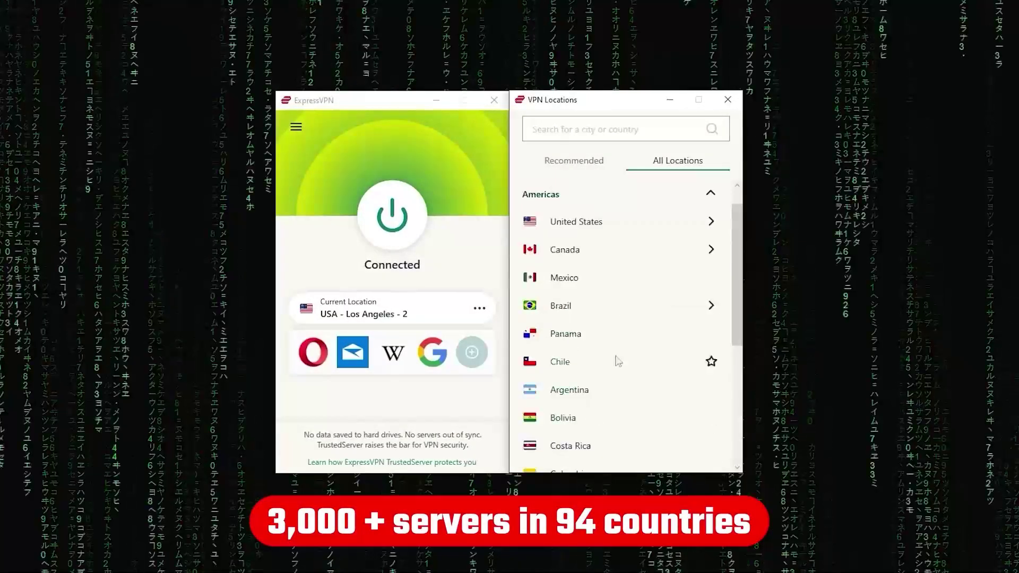
scroll(618, 361, "down", 8)
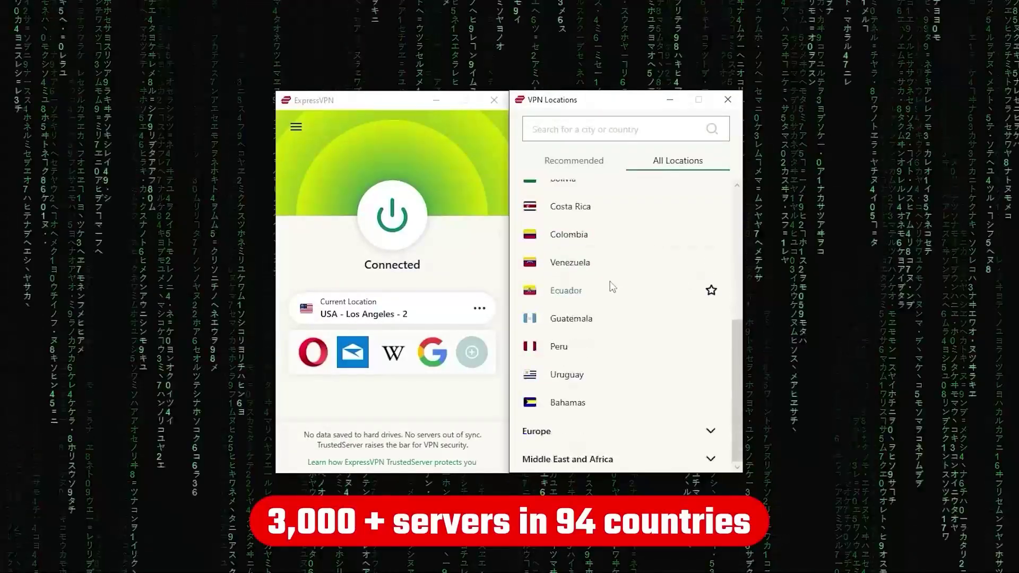
left_click(626, 431)
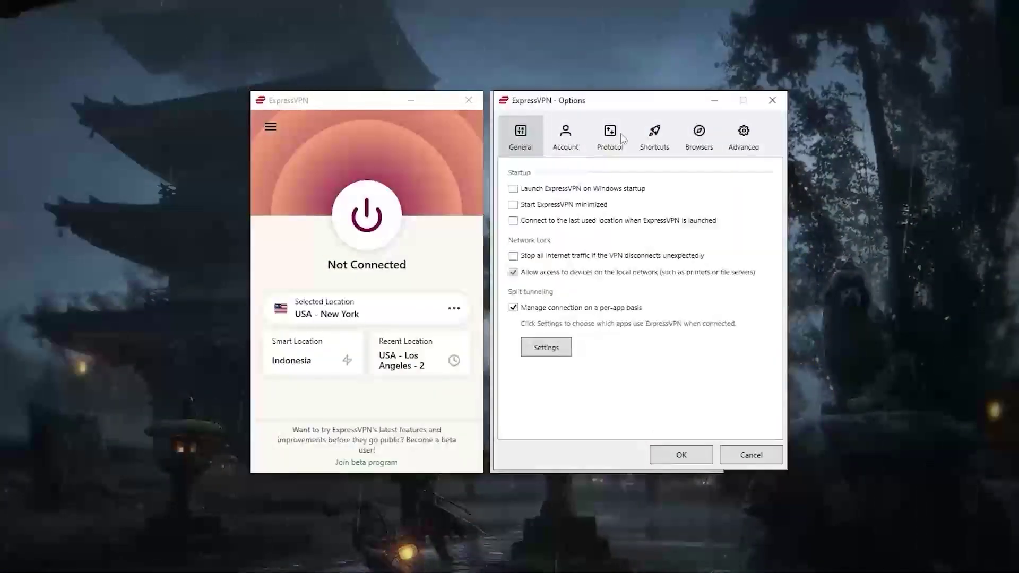
Step: Expand the Asia Pacific region's countries, then close the server locations list
left_click(616, 137)
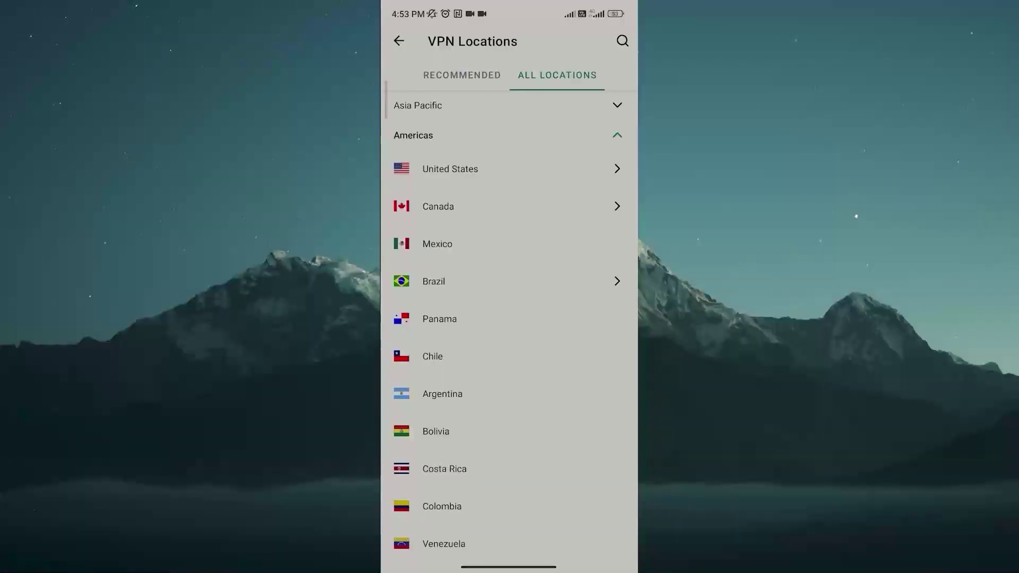
scroll(509, 329, "down", 5)
scroll(508, 329, "up", 5)
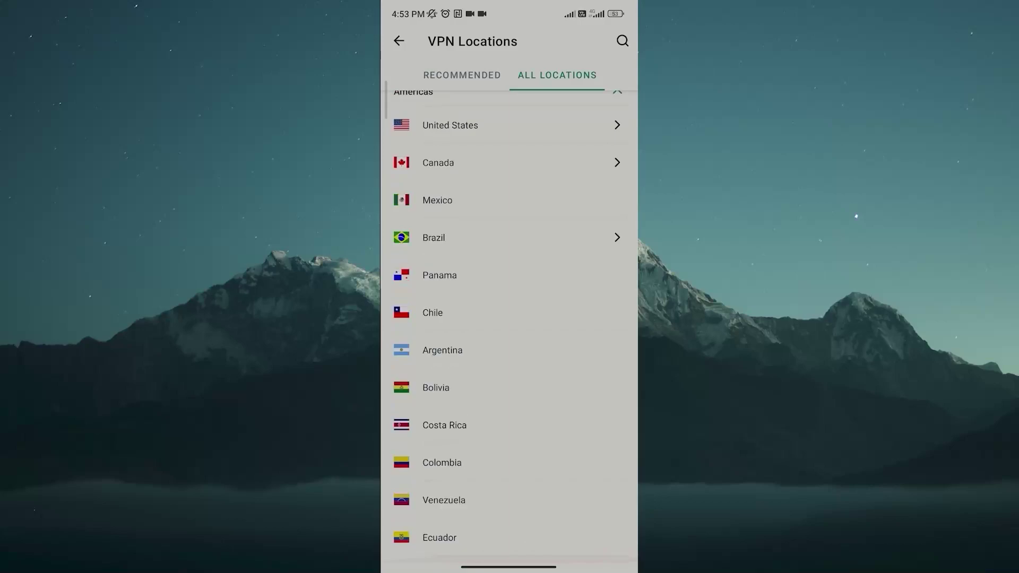
left_click(509, 106)
scroll(509, 329, "down", 10)
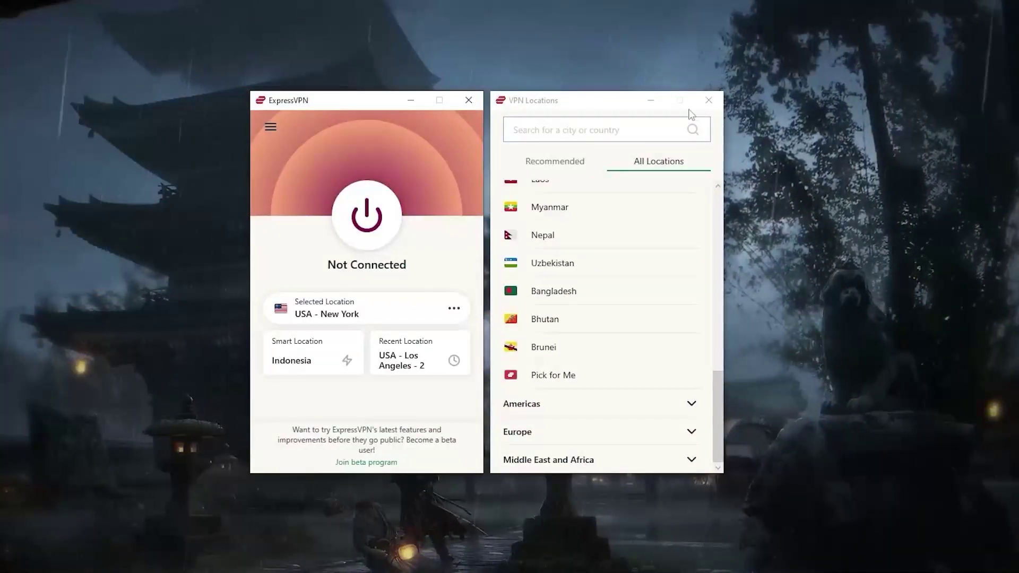
left_click(708, 100)
left_click(366, 215)
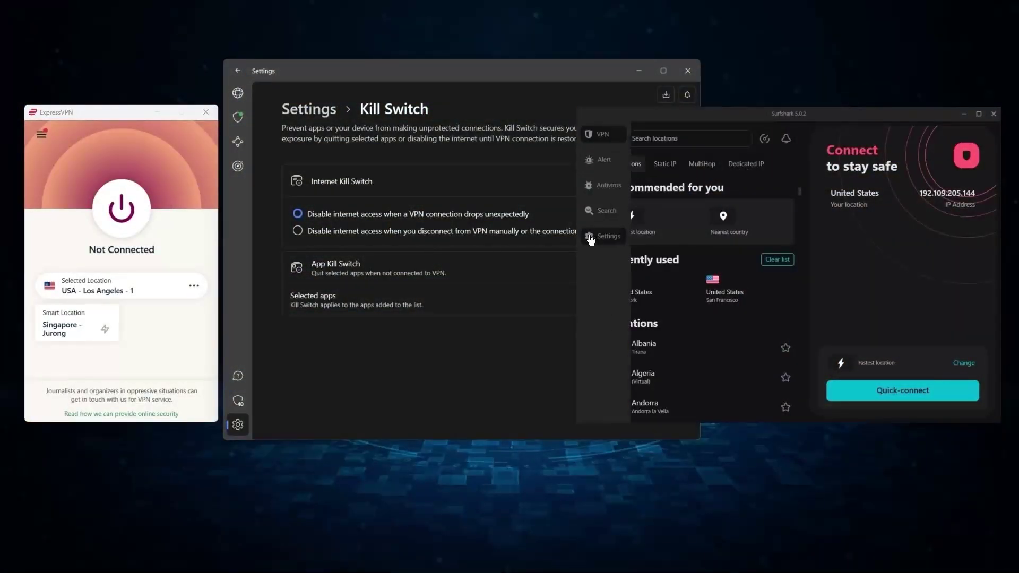
Step: Open Surfshark's settings and view ExpressVPN's Protocol options with Lightway - UDP in use
left_click(593, 235)
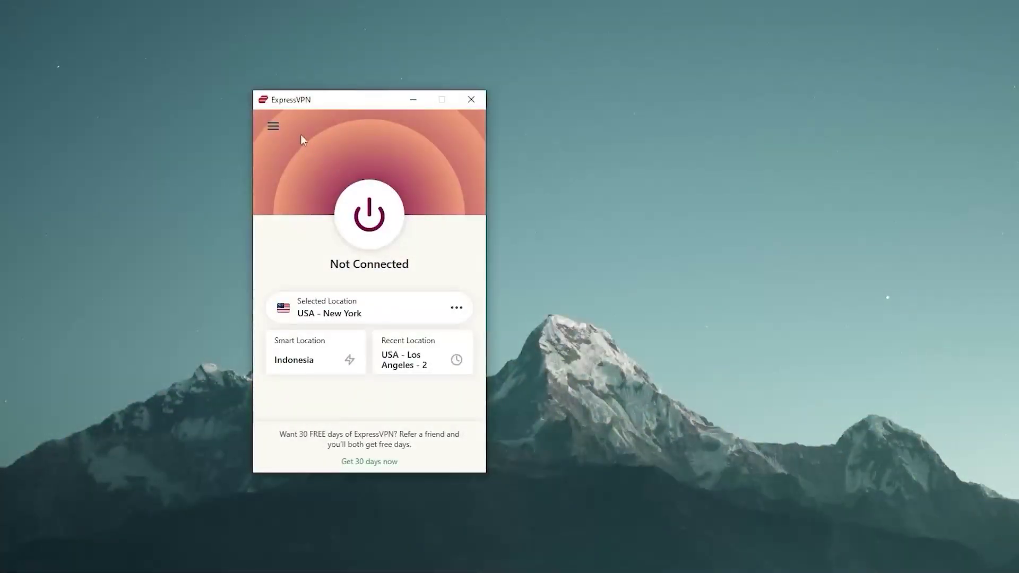
left_click(272, 125)
left_click(314, 170)
left_click(612, 141)
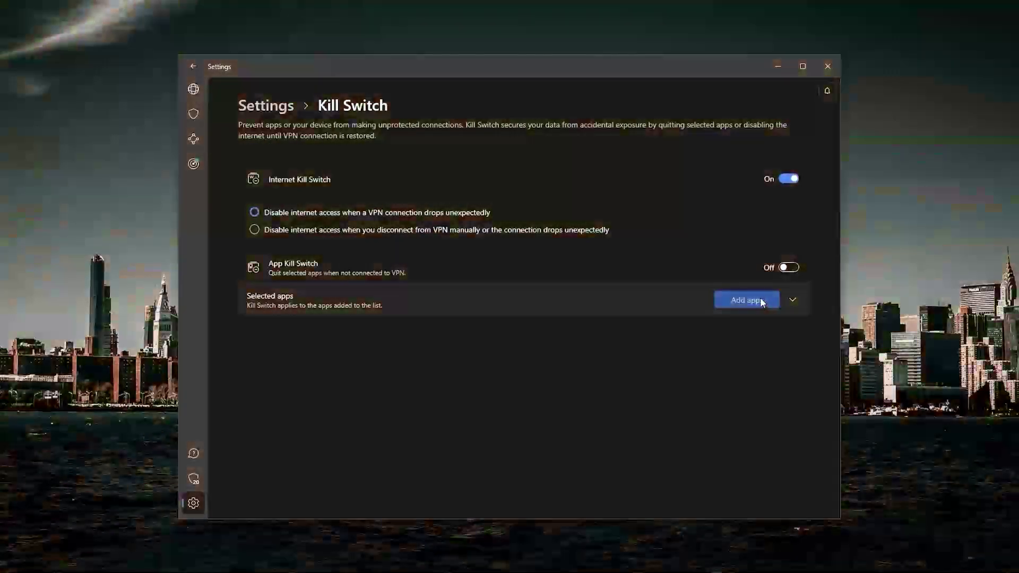
Step: Browse the App Kill Switch's Select apps list and close it without adding any apps
left_click(760, 297)
scroll(492, 313, "down", 1)
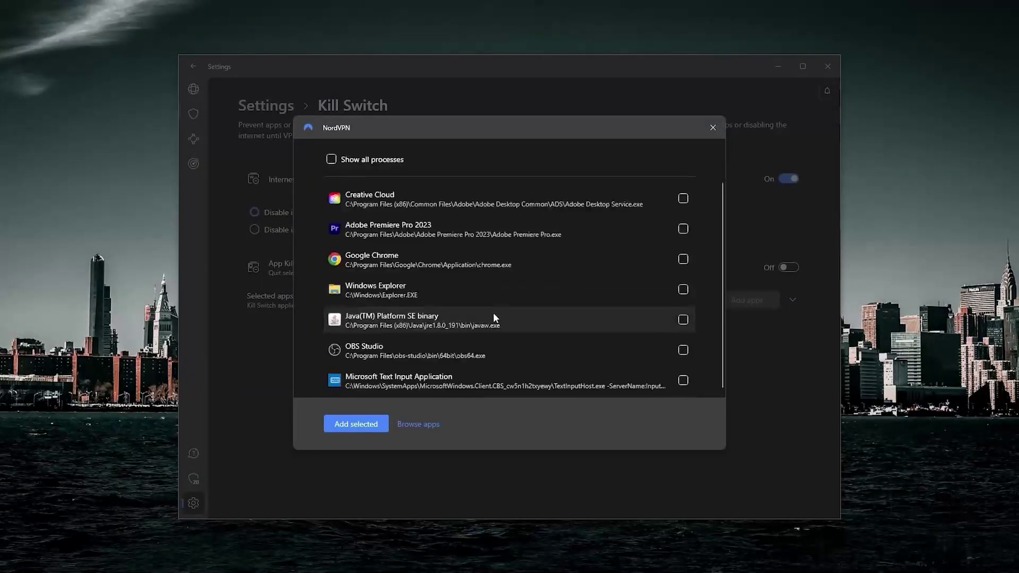
scroll(458, 298, "up", 1)
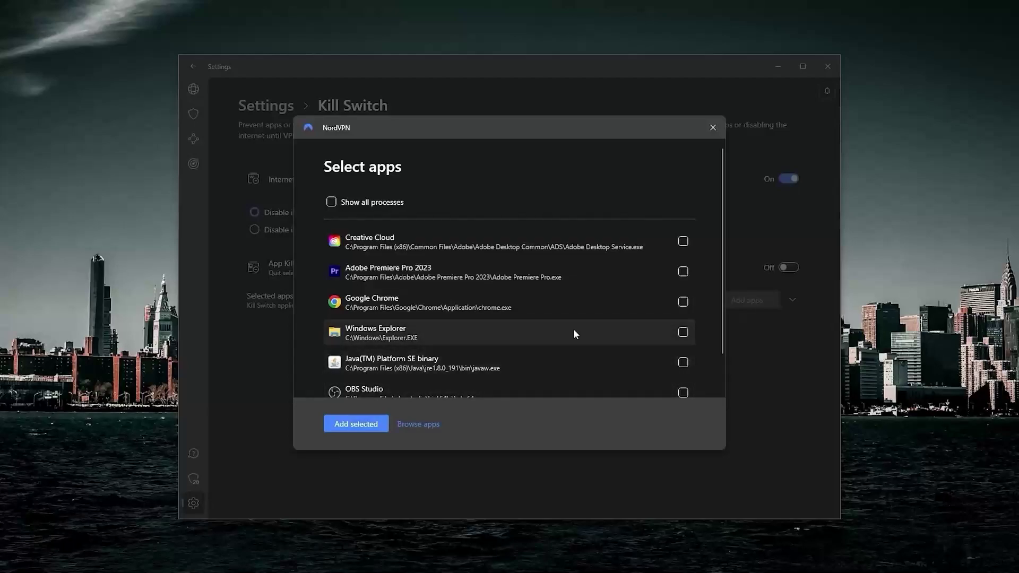
left_click(712, 128)
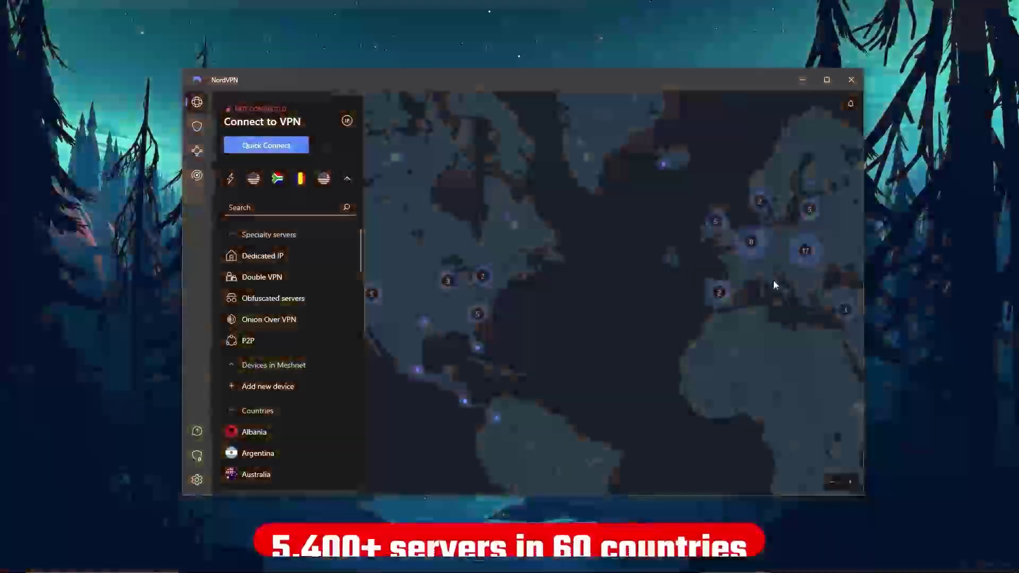
Step: Pan the server map across Africa, Europe and Asia while scrolling the country list
left_click_drag(575, 292, 564, 219)
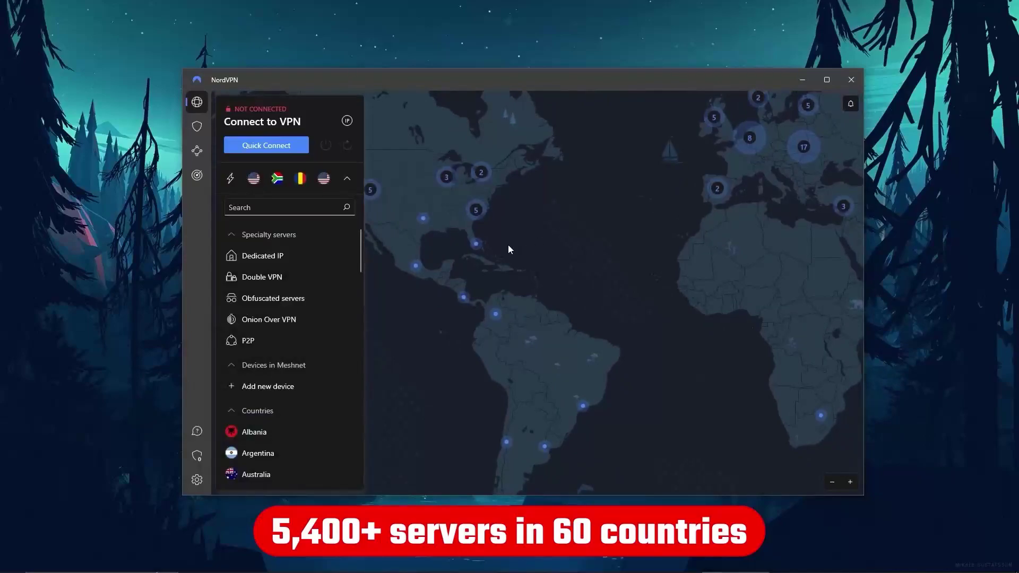
scroll(508, 250, "up", 5)
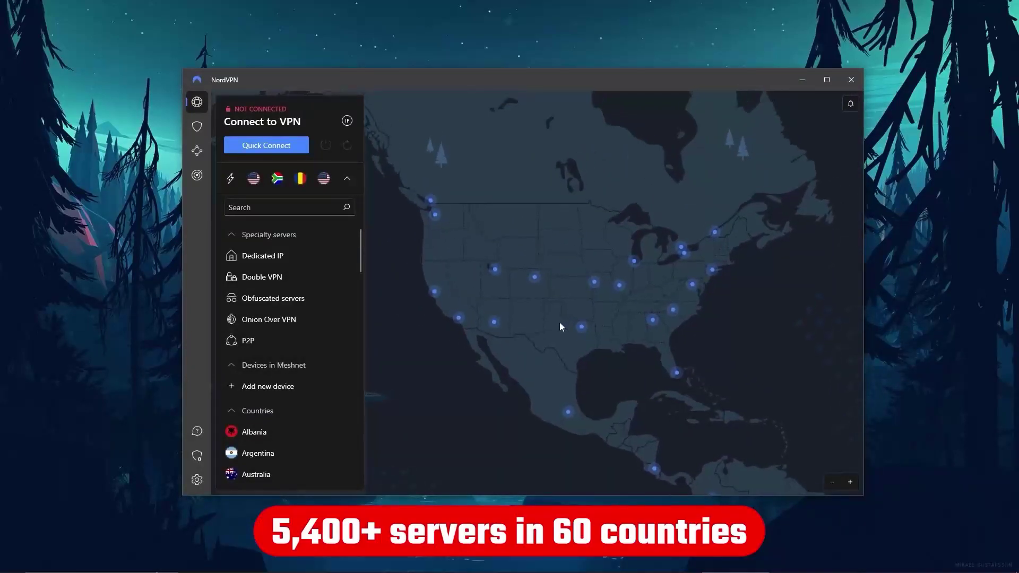
scroll(518, 335, "down", 3)
left_click_drag(676, 338, 453, 306)
left_click_drag(566, 348, 482, 356)
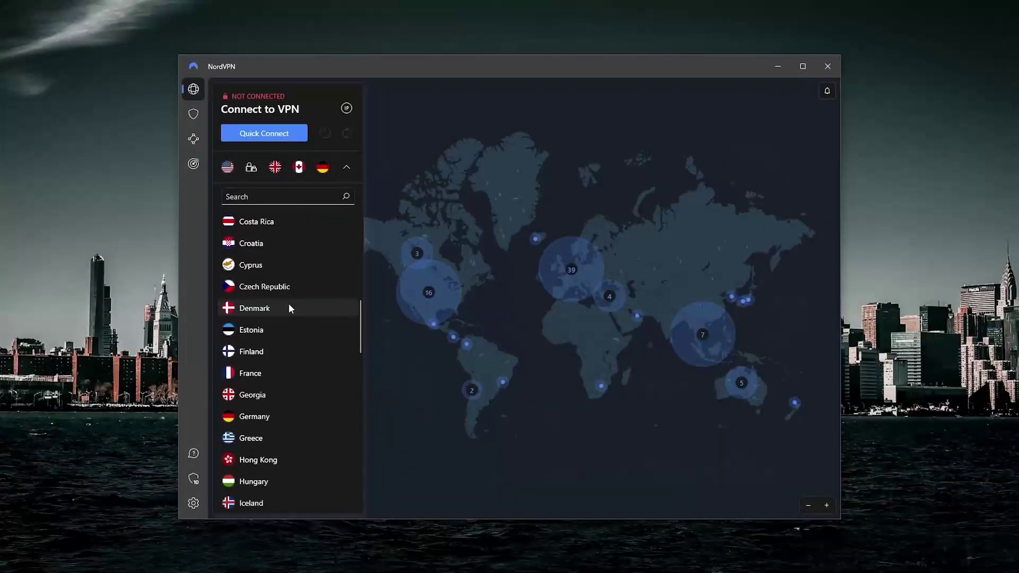
scroll(288, 304, "down", 3)
scroll(288, 307, "up", 2)
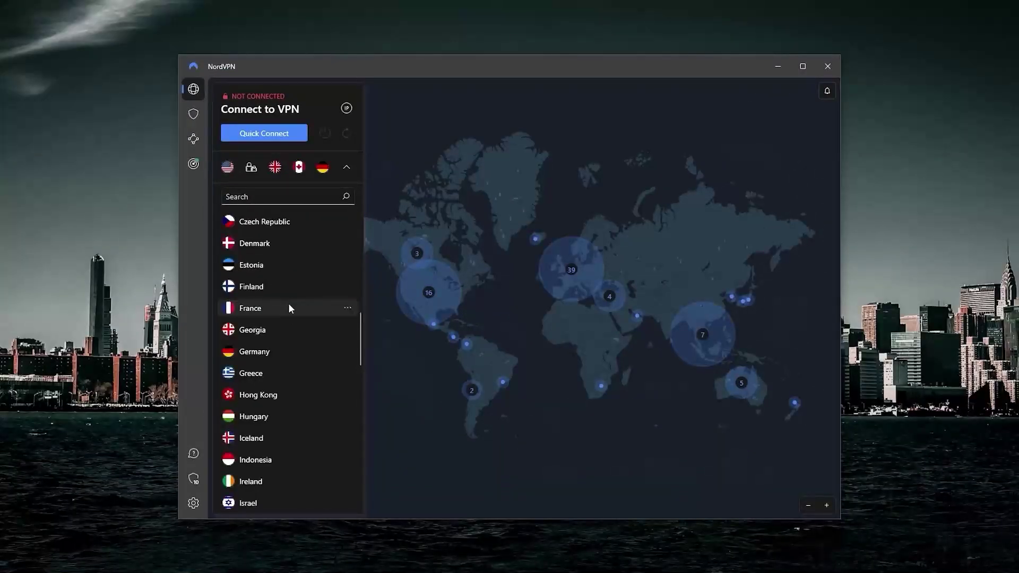
scroll(288, 306, "down", 8)
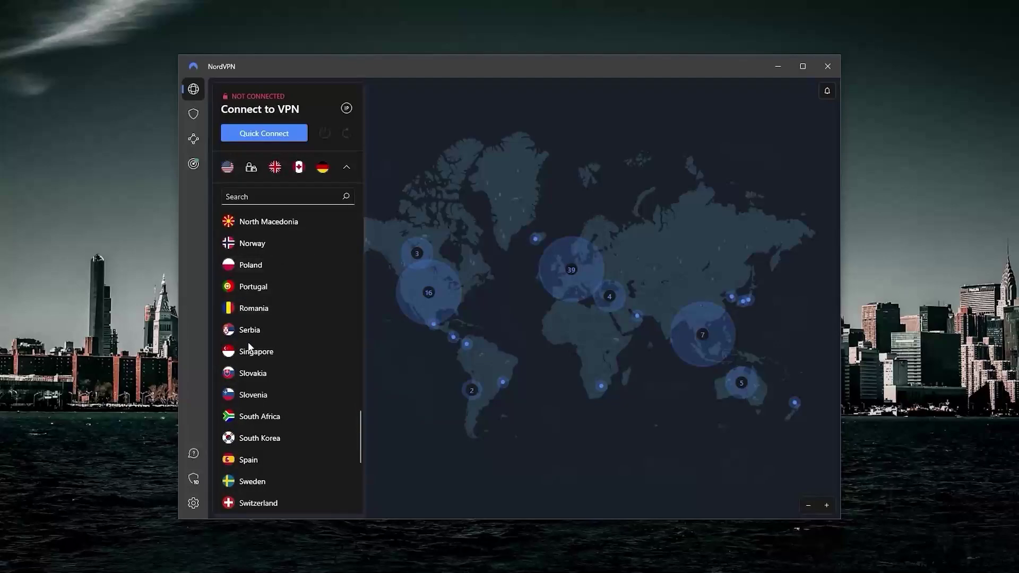
scroll(285, 287, "up", 7)
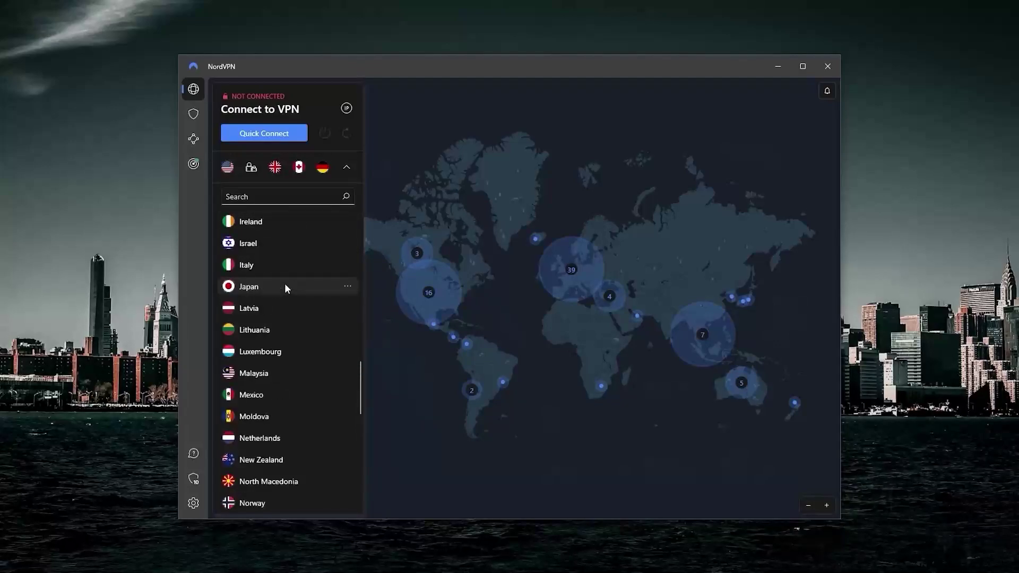
scroll(292, 263, "down", 1)
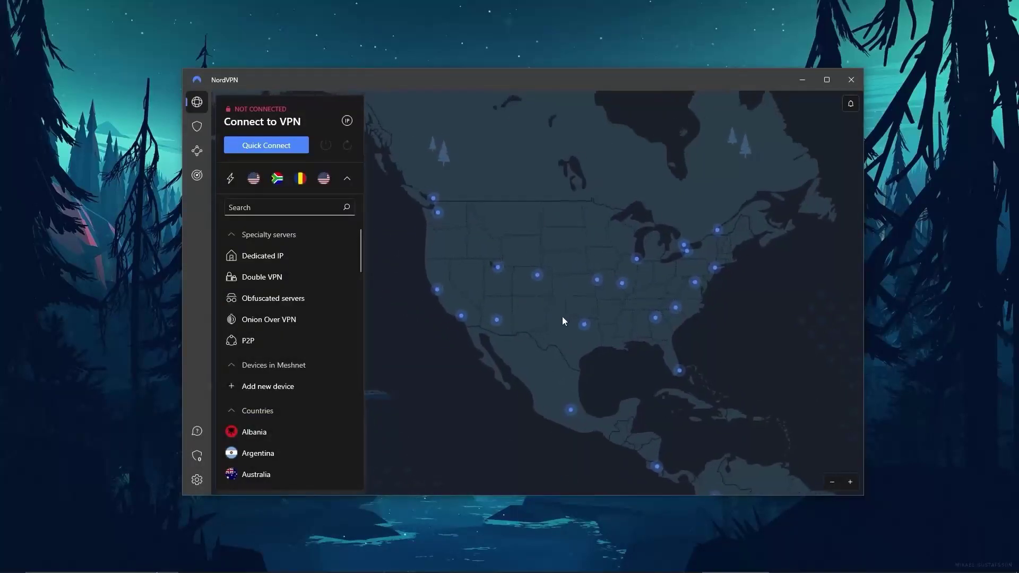
Step: Pan back to Europe and zoom into the 17-server cluster to reveal individual servers
left_click_drag(562, 321, 517, 330)
left_click_drag(686, 332, 456, 304)
left_click_drag(578, 353, 482, 352)
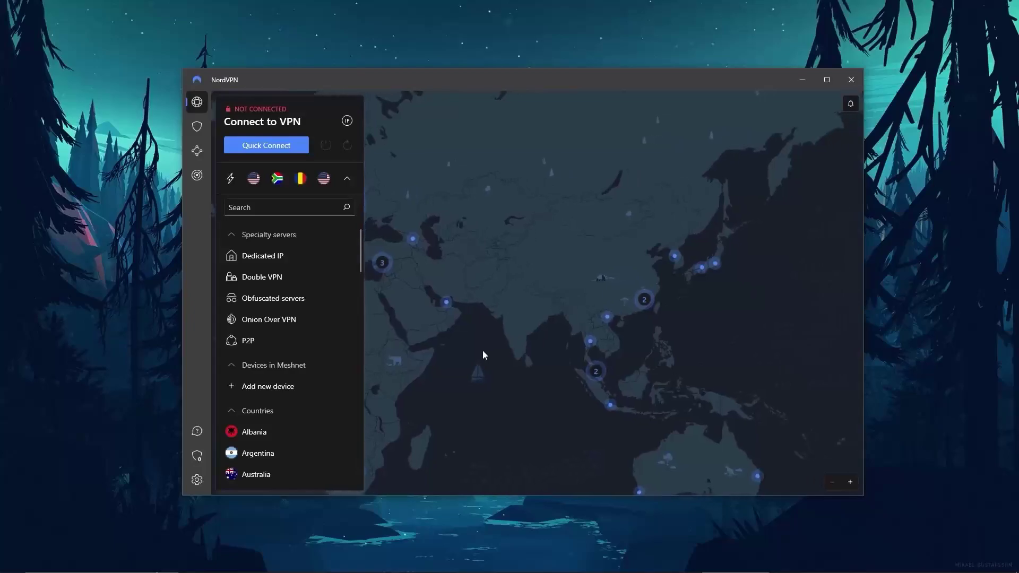
left_click_drag(451, 297, 664, 365)
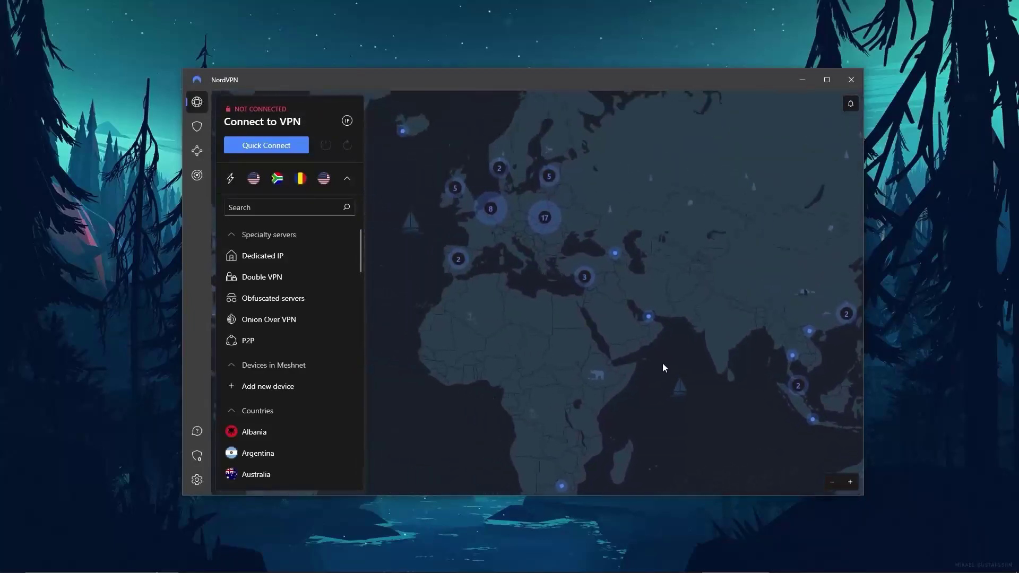
left_click(549, 229)
left_click_drag(546, 228, 595, 294)
scroll(594, 294, "up", 2)
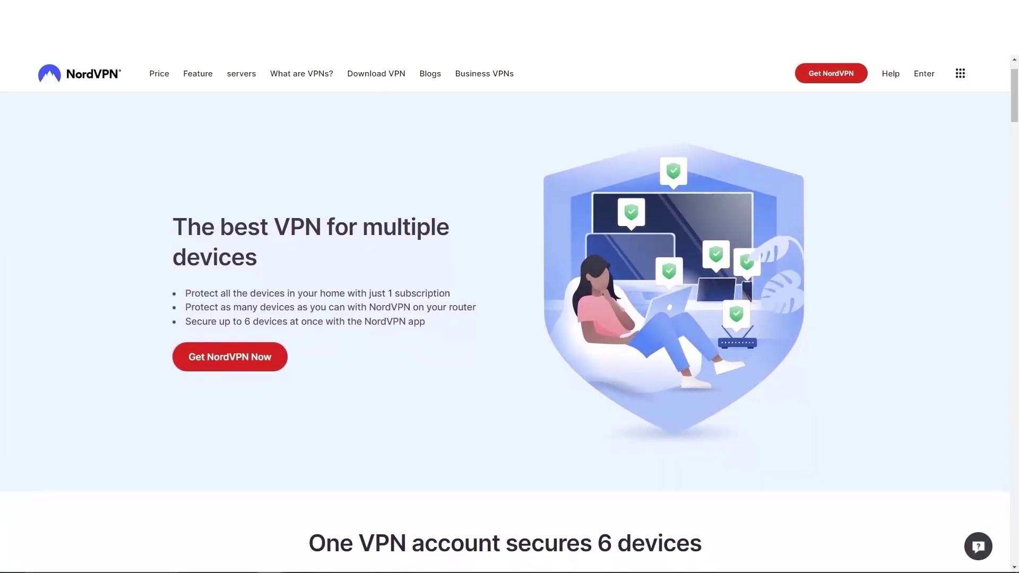
scroll(504, 319, "down", 1)
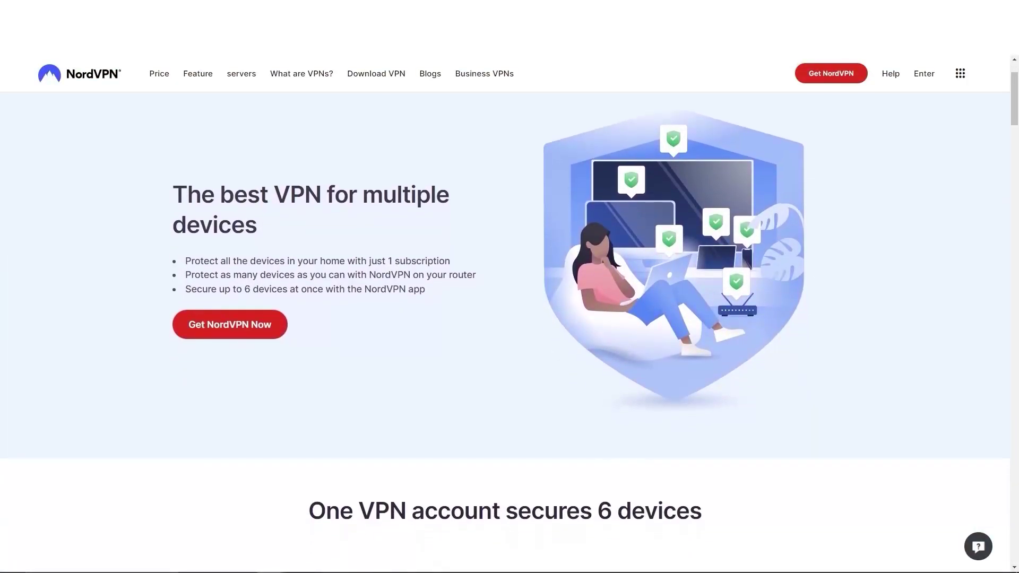
scroll(504, 318, "down", 1)
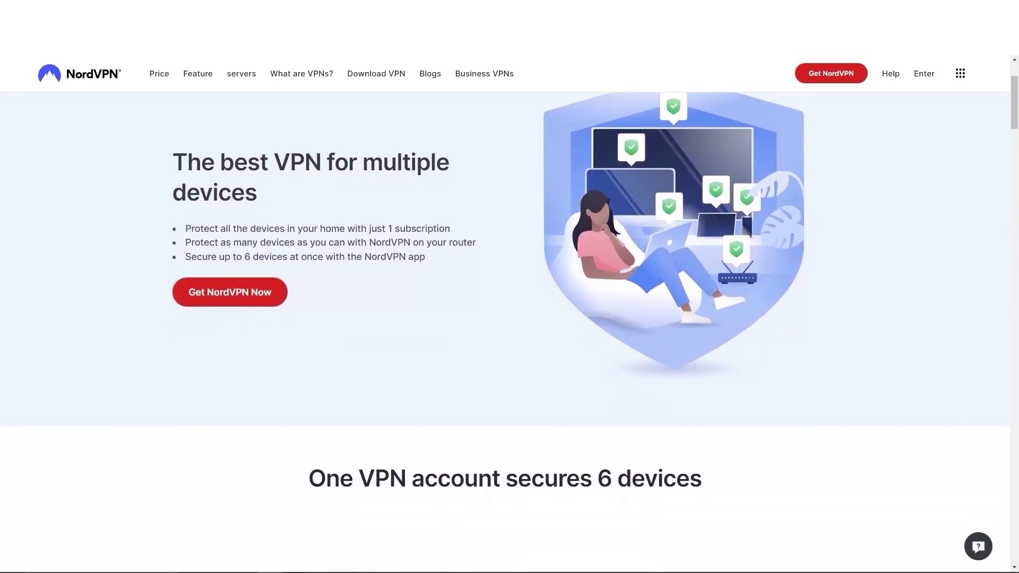
scroll(504, 319, "down", 1)
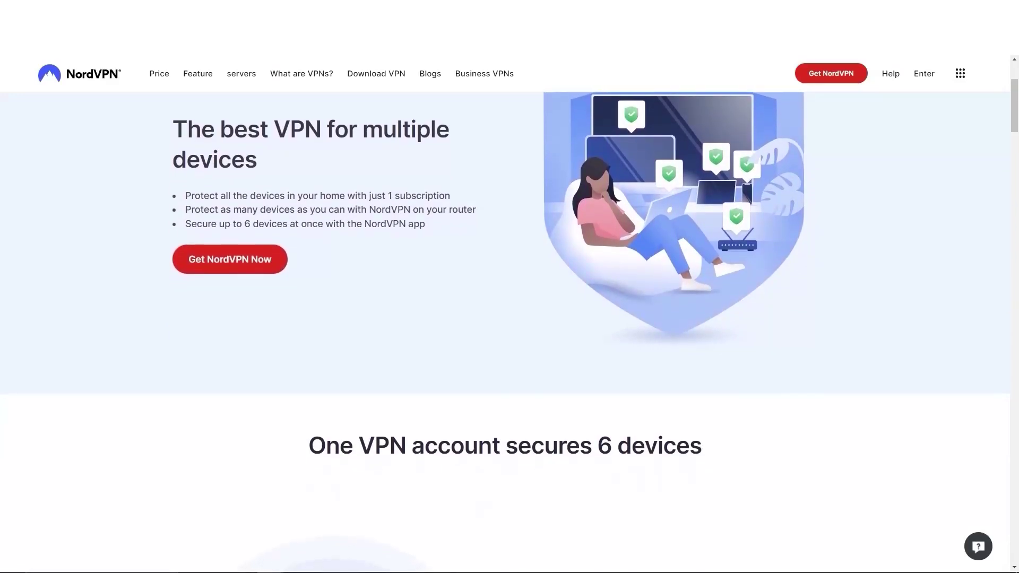
scroll(505, 318, "down", 1)
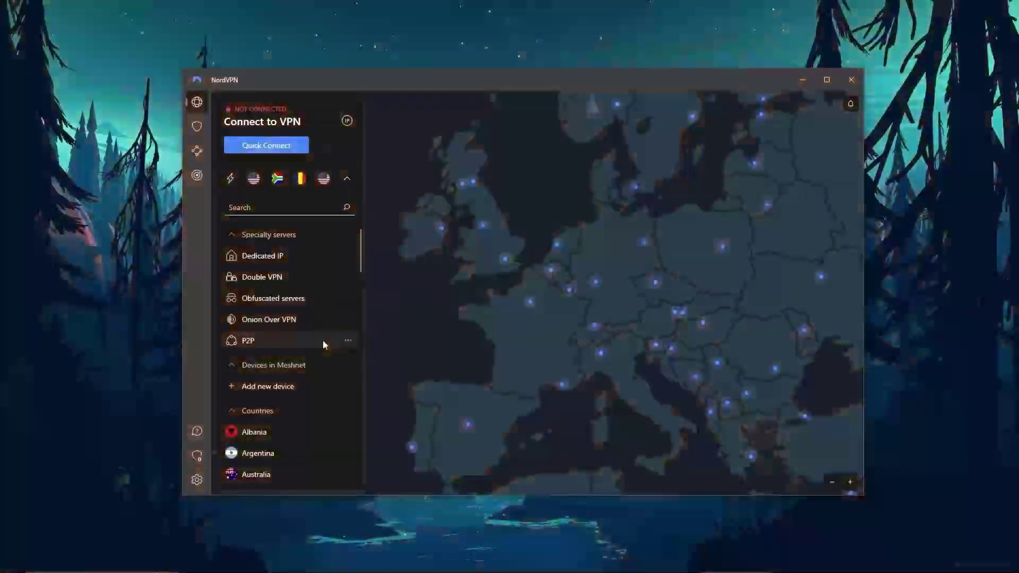
scroll(265, 411, "down", 4)
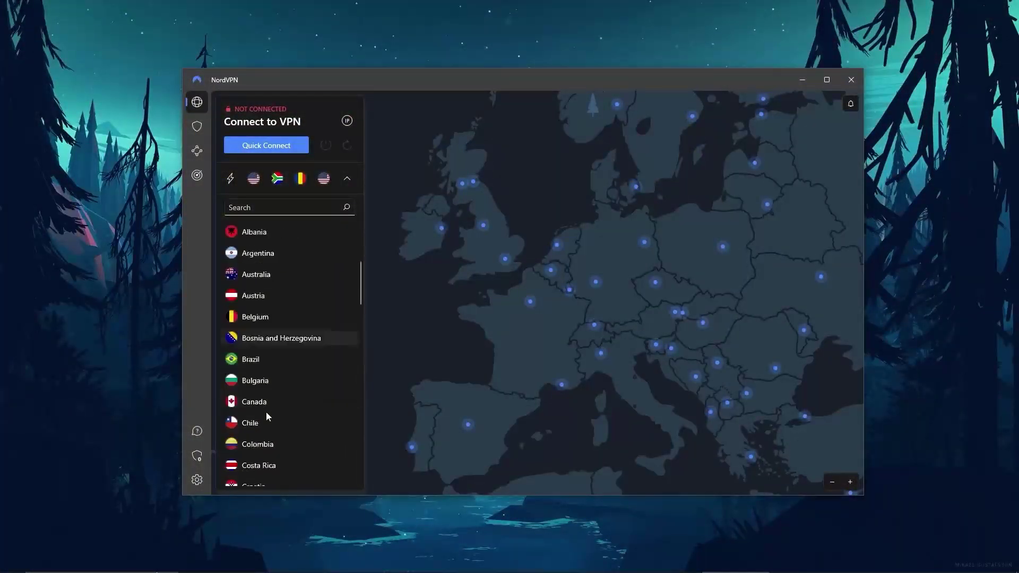
scroll(266, 412, "down", 3)
scroll(266, 412, "down", 6)
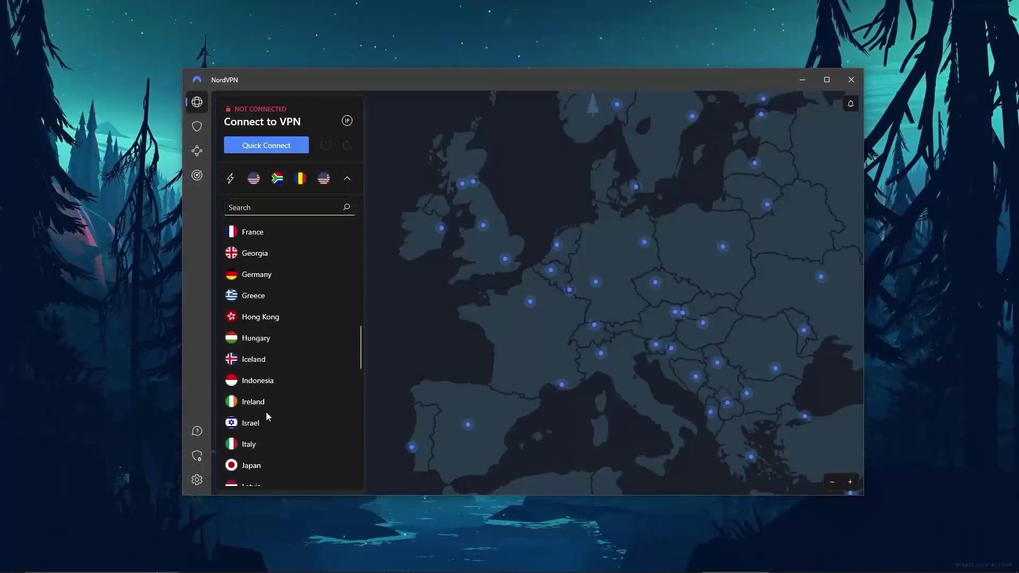
scroll(266, 412, "down", 10)
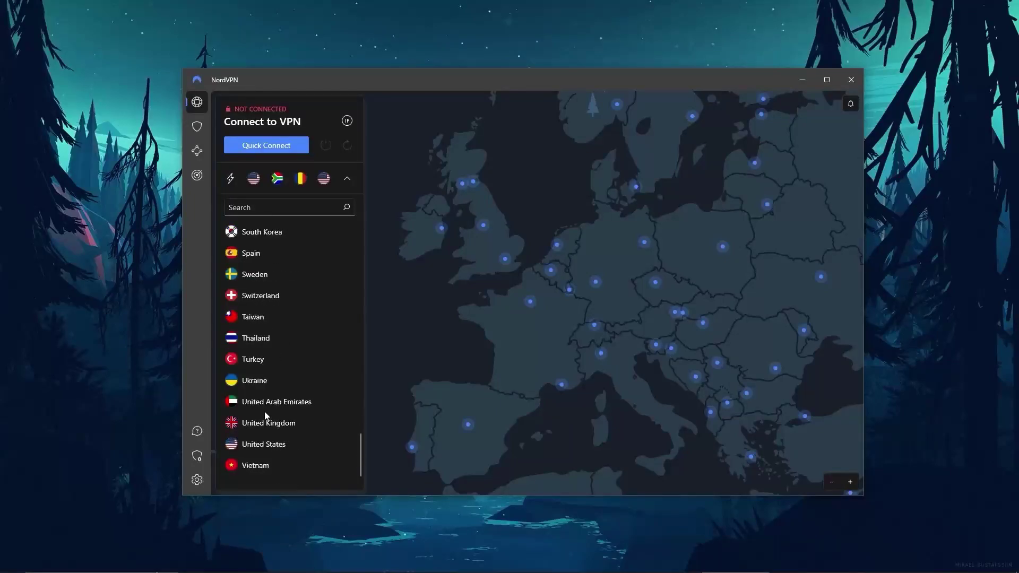
scroll(264, 409, "up", 8)
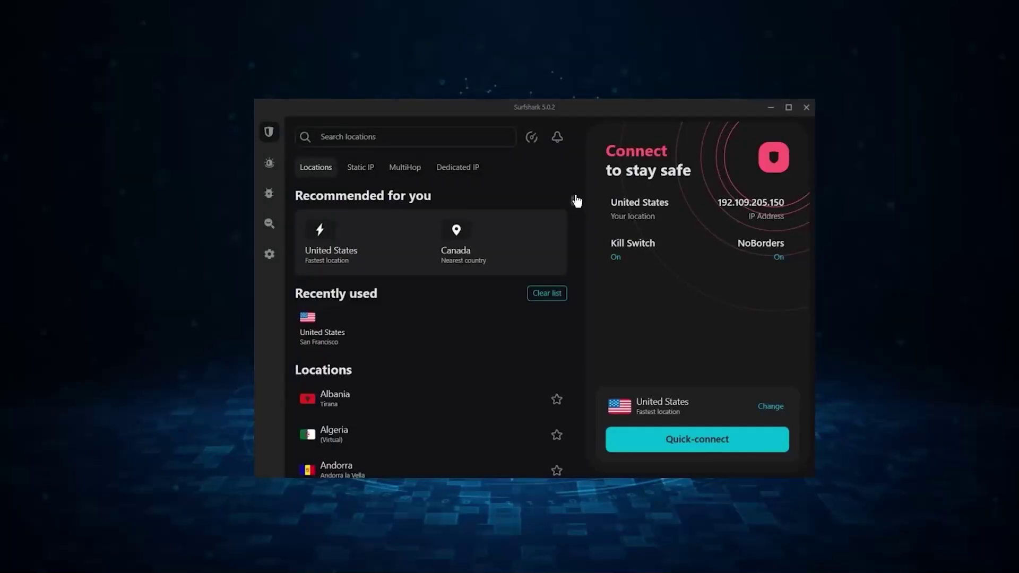
left_click_drag(576, 200, 575, 434)
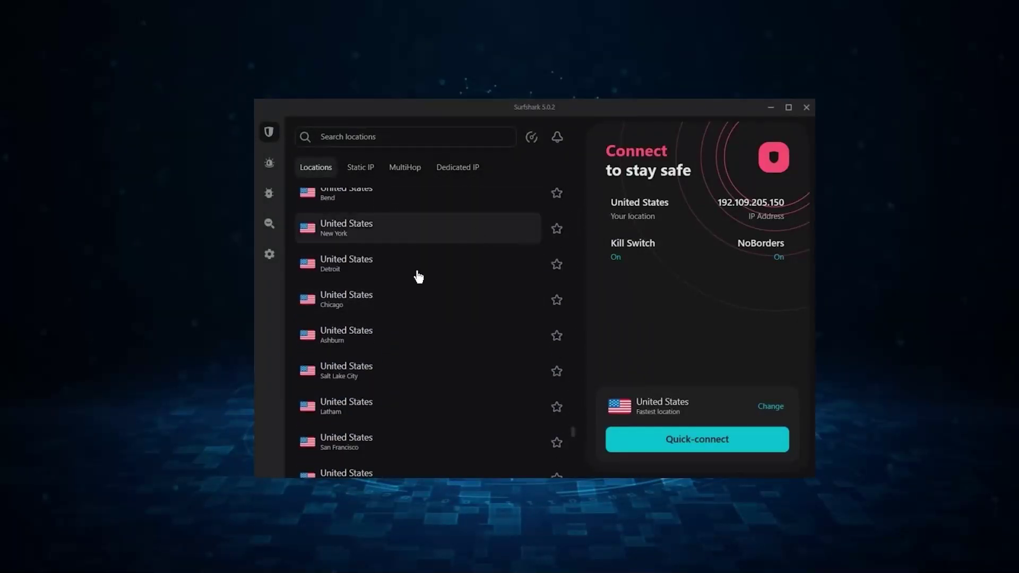
Step: Connect Surfshark to United States – New York, open its VPN settings, then show all ExpressVPN locations
left_click(412, 241)
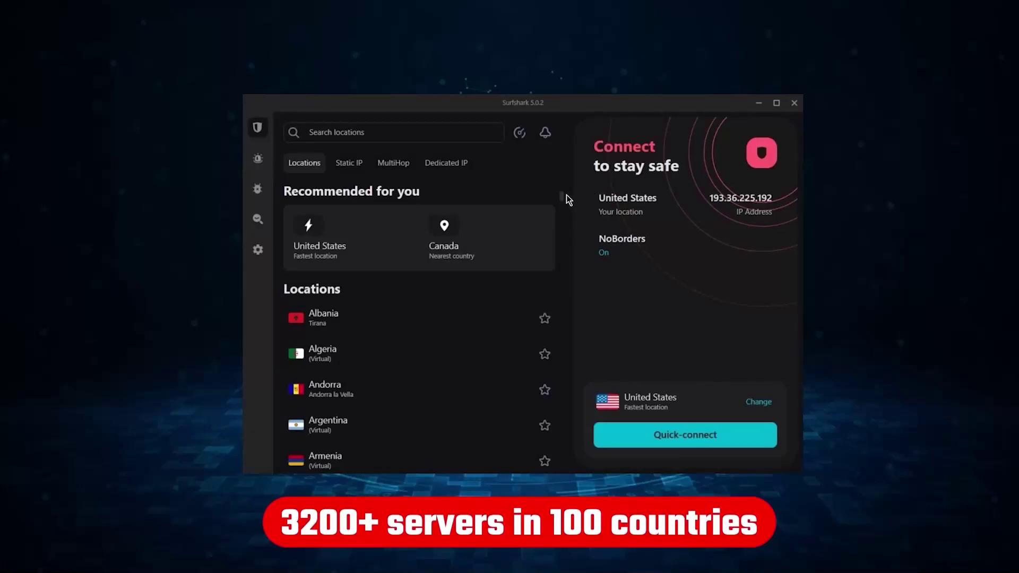
left_click_drag(563, 200, 562, 393)
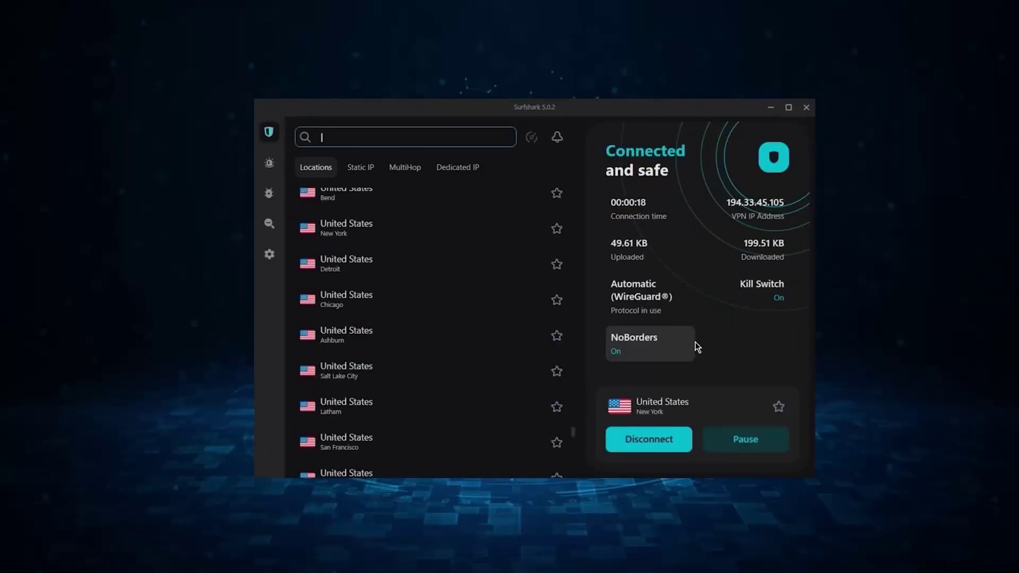
mouse_move(271, 202)
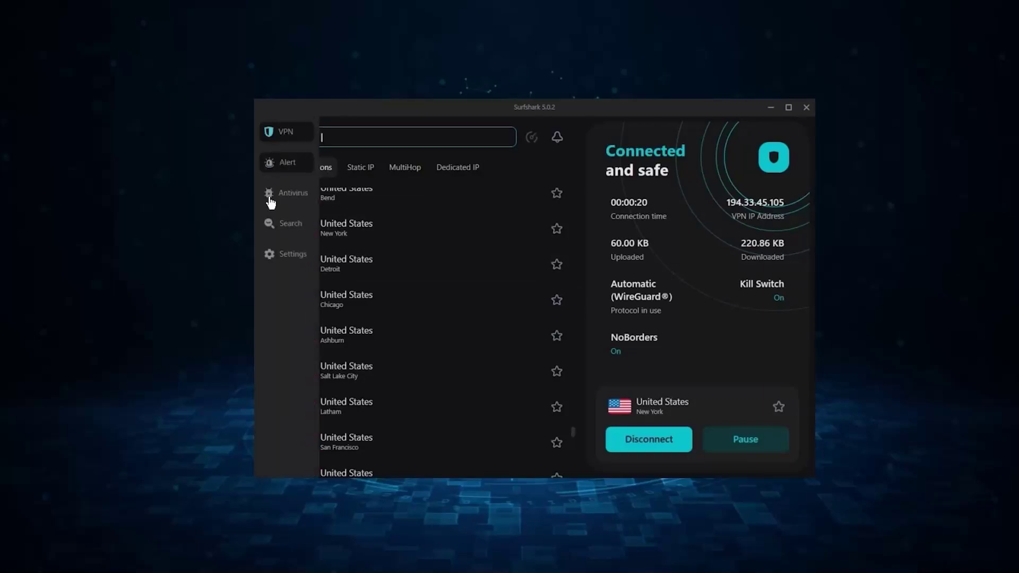
left_click(270, 254)
left_click(345, 150)
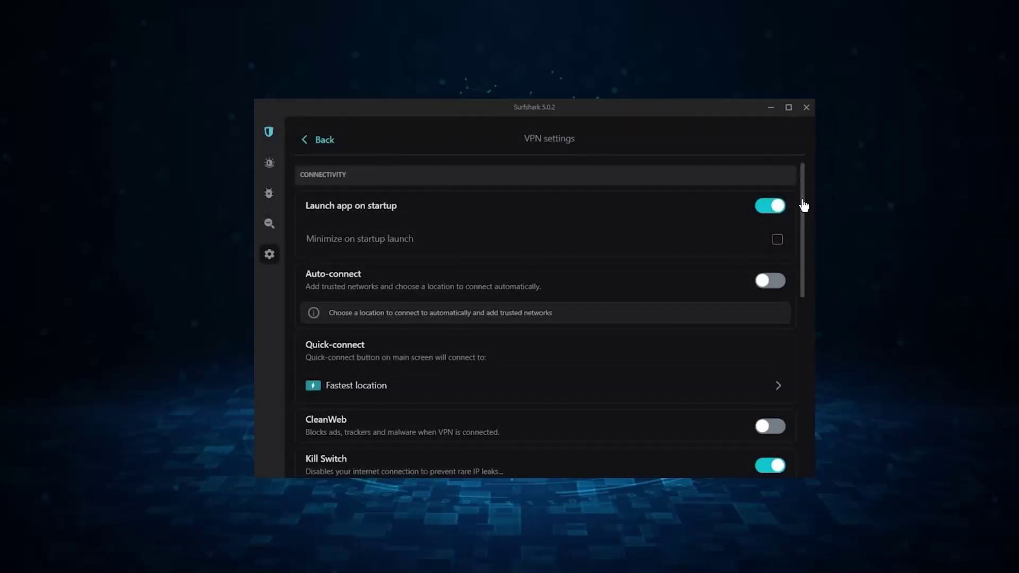
left_click_drag(804, 206, 800, 315)
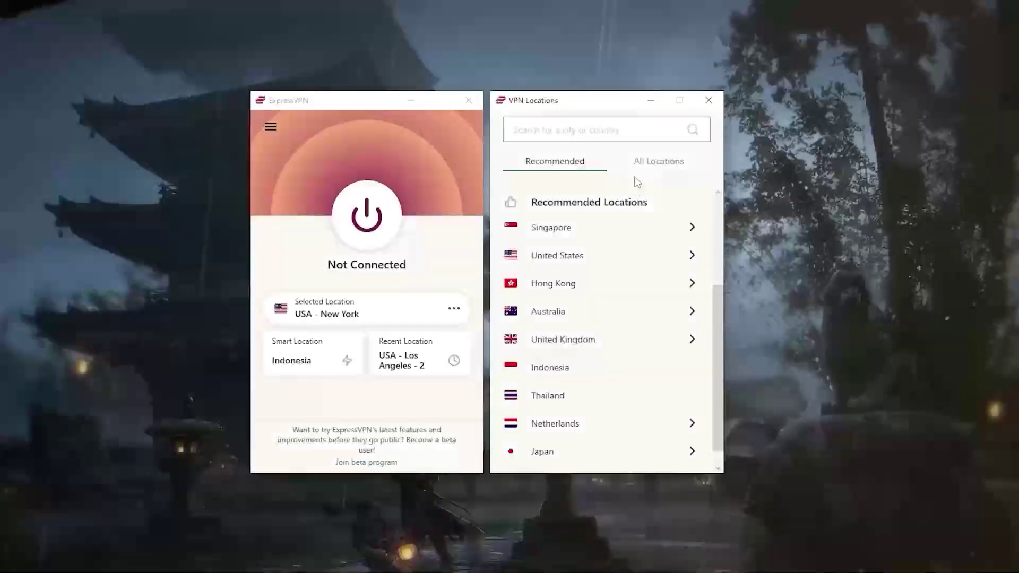
left_click(655, 161)
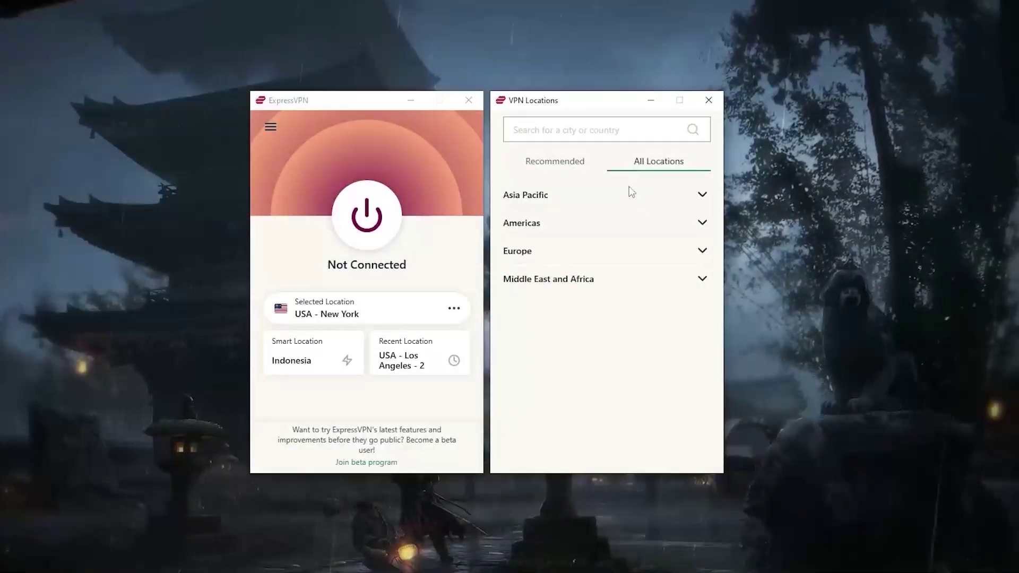
Step: Scroll down through the Asia Pacific countries in ExpressVPN's All Locations list
scroll(641, 363, "down", 3)
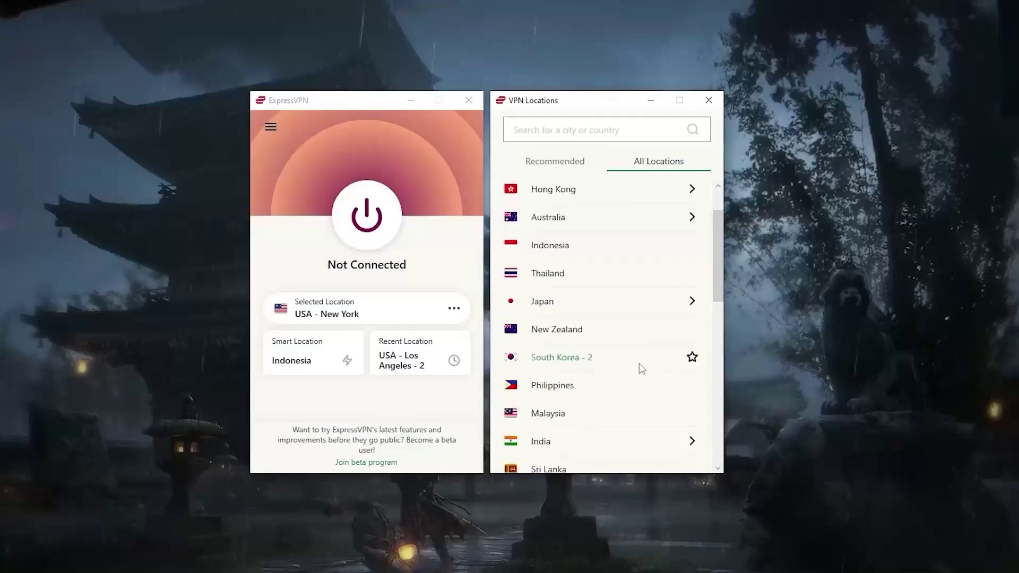
scroll(639, 364, "down", 5)
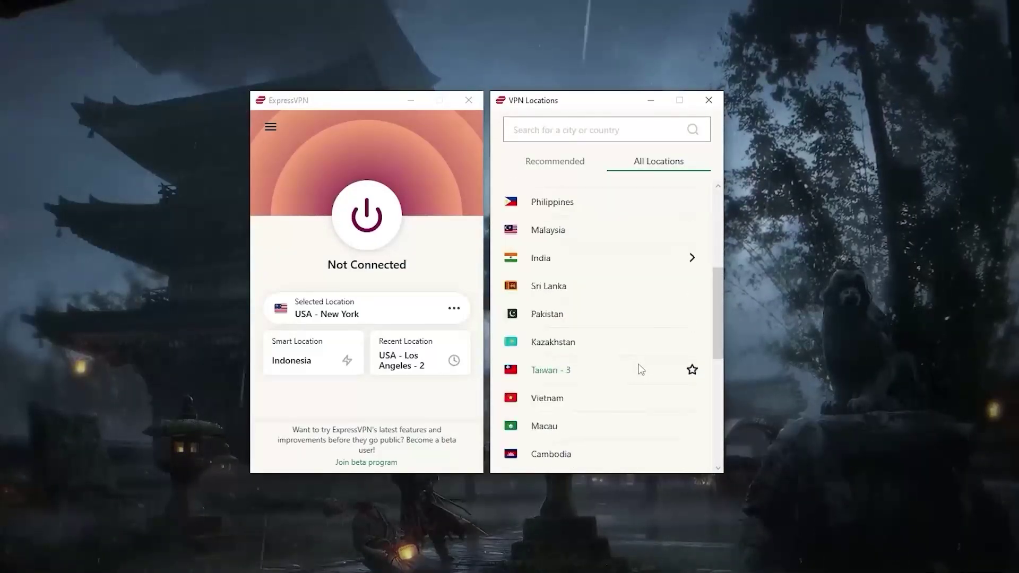
scroll(641, 369, "down", 4)
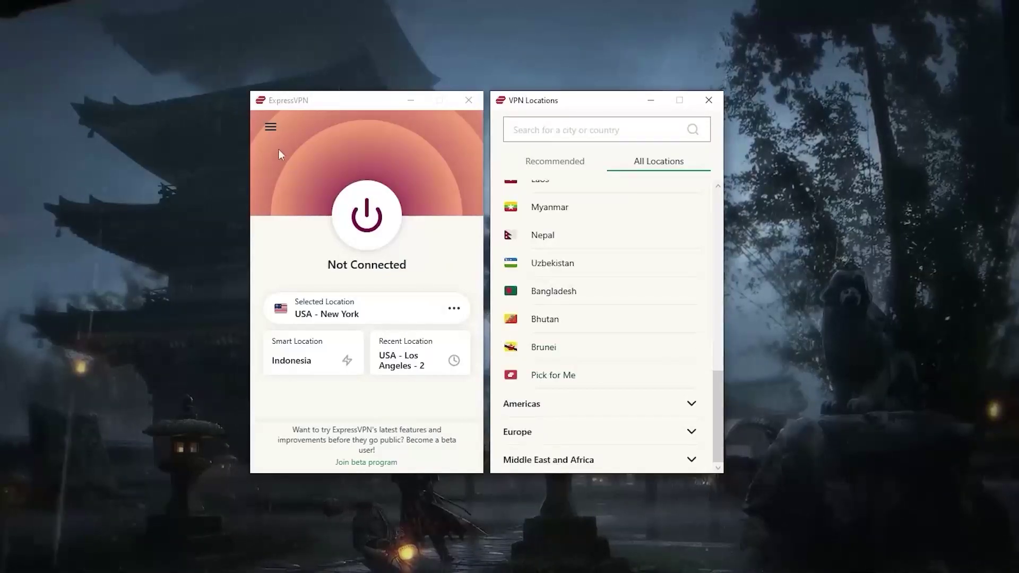
left_click(271, 126)
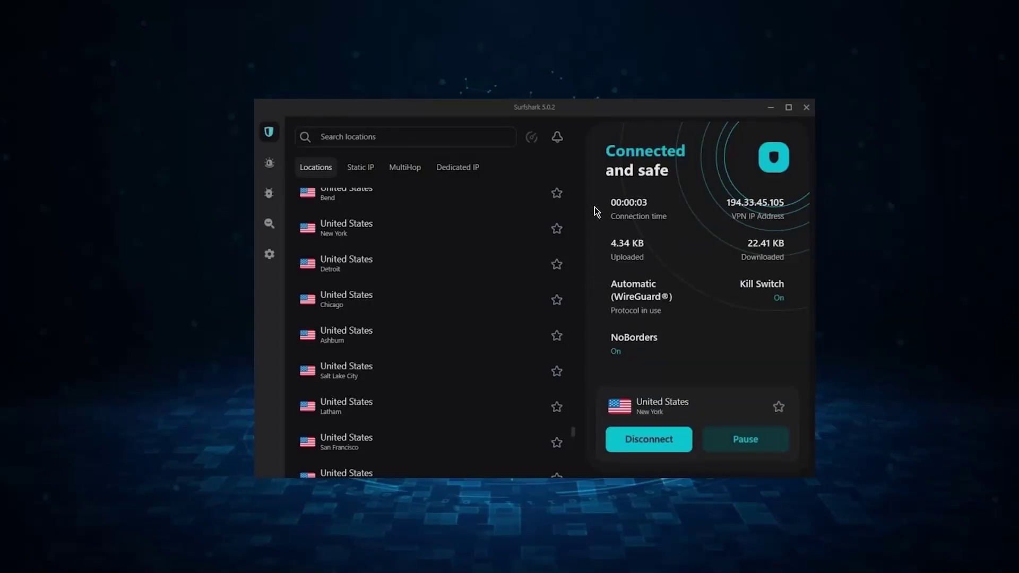
Step: Open Surfshark's VPN settings page, showing Kill Switch and Launch on startup enabled
mouse_move(279, 204)
left_click(269, 257)
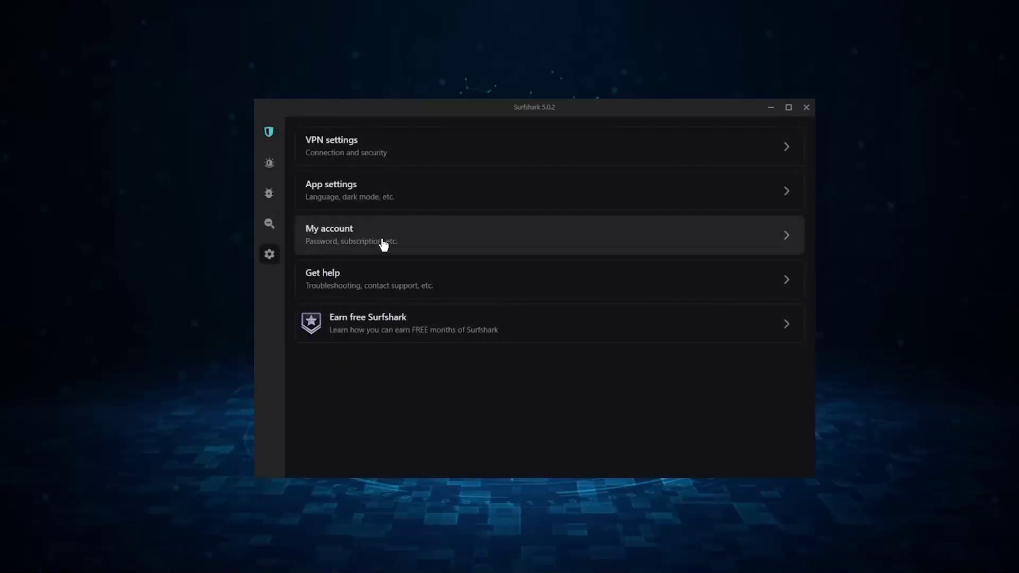
left_click(366, 150)
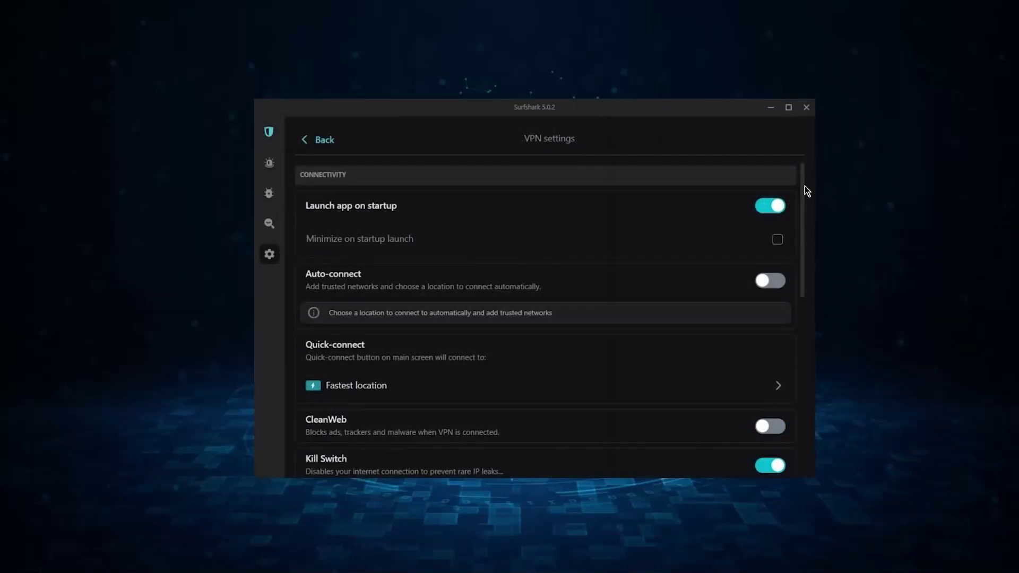